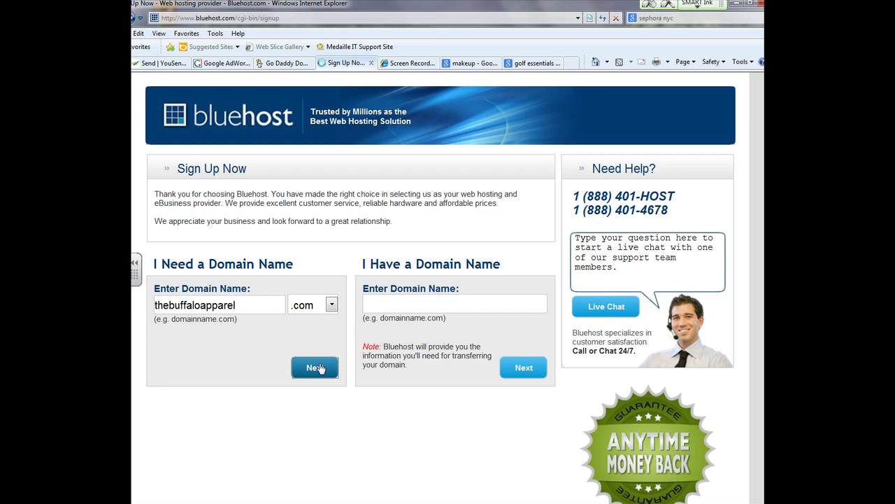
Step: Confirm thebuffaloapparel.com is available and start the sign-up form at First Name
click(316, 367)
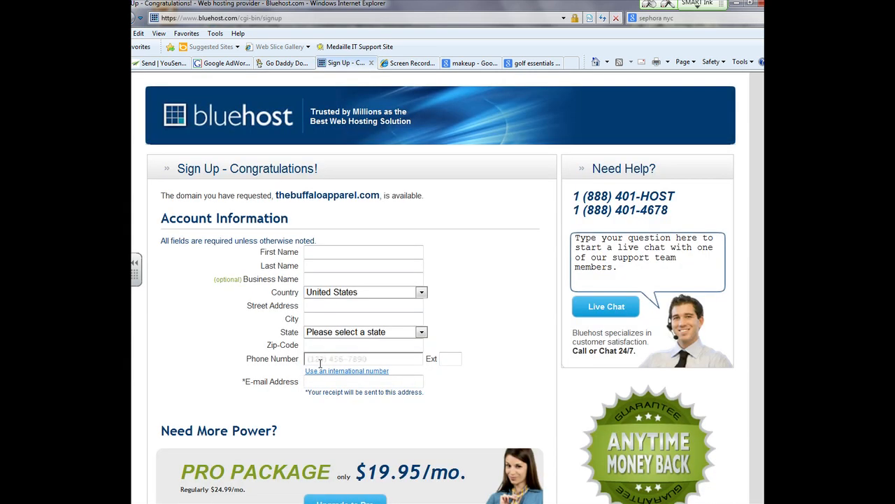
click(354, 254)
scroll(354, 256, down, 3)
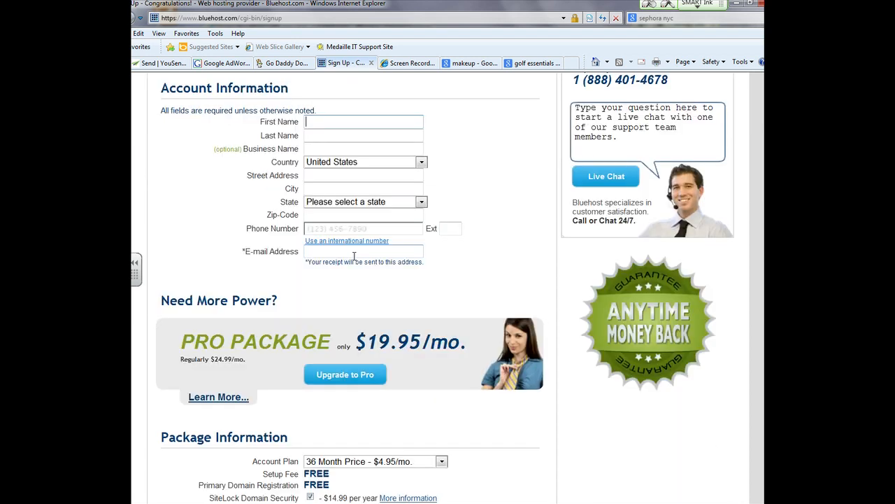
scroll(354, 258, down, 3)
scroll(354, 259, up, 4)
scroll(354, 258, down, 4)
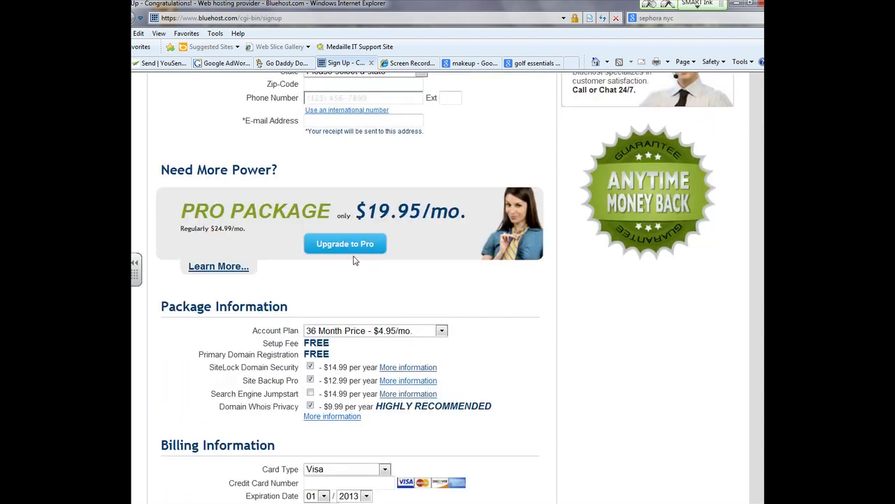
scroll(353, 260, up, 3)
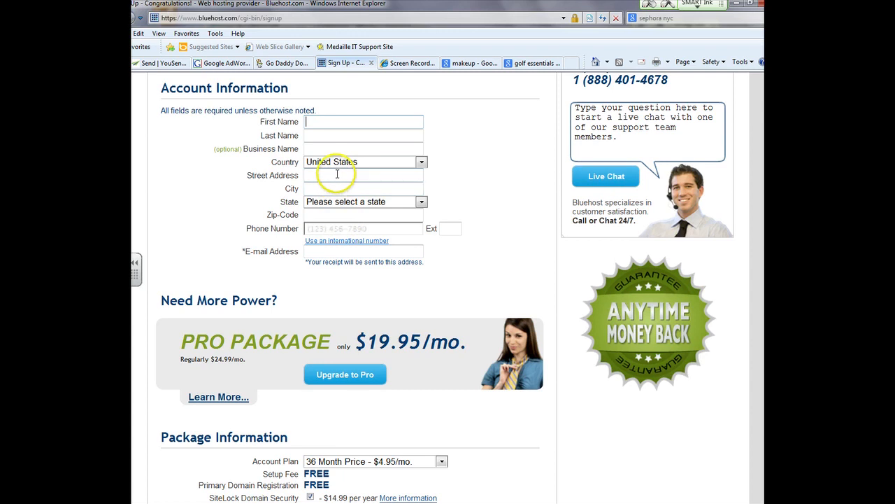
scroll(337, 242, down, 4)
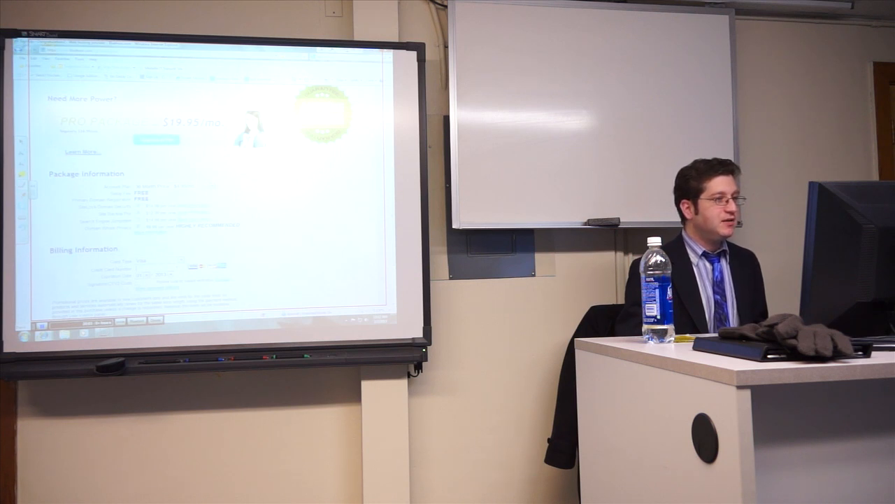
Step: Review the Account Plan choices, currently 36 Month Price at $4.95/mo
click(176, 187)
click(175, 201)
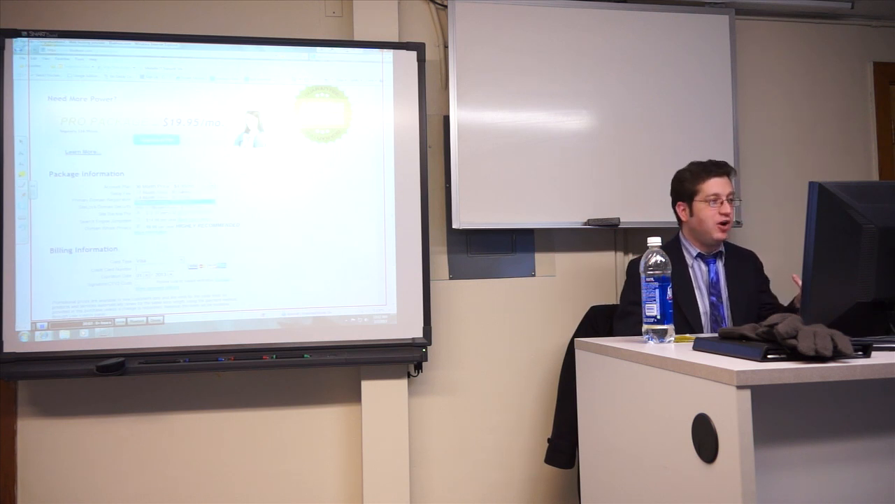
scroll(203, 182, up, 2)
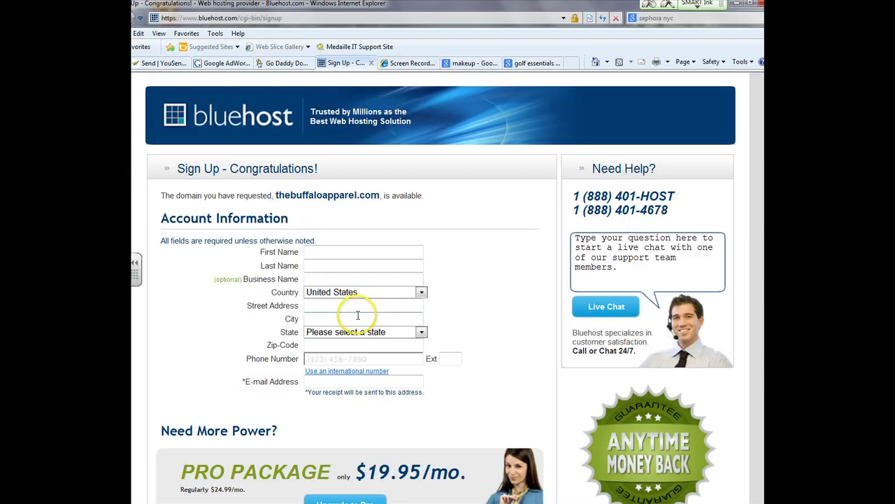
scroll(357, 315, down, 5)
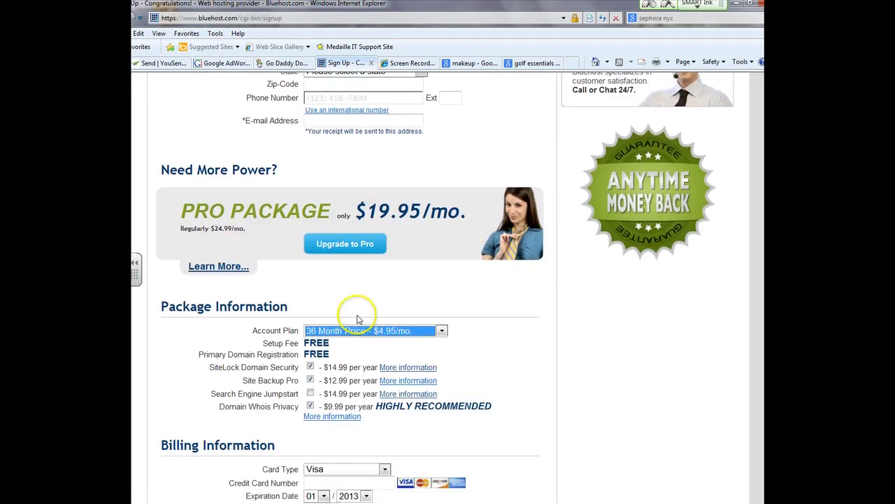
click(362, 267)
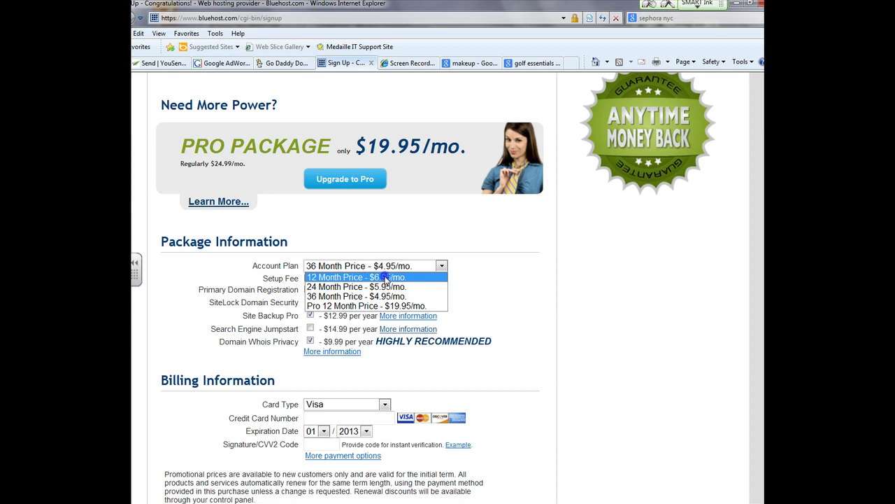
Step: Set the account plan to 12 Month Price ($6.95/mo) and open the Cancellation Policy link
click(384, 278)
scroll(387, 283, down, 3)
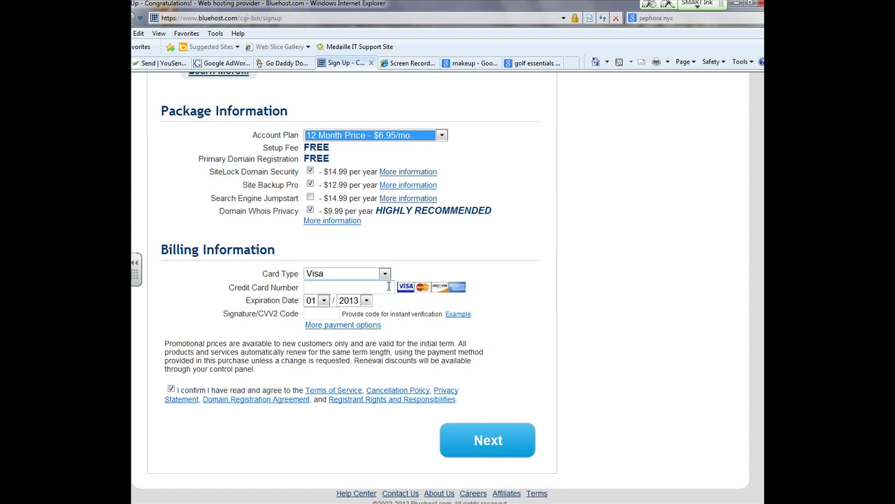
click(423, 396)
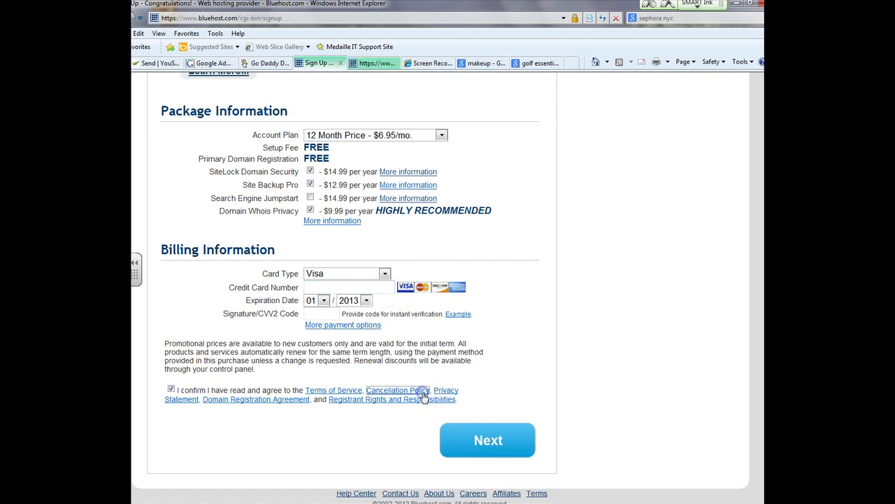
Step: Read through the Terms of Service in the new tab, then return to the sign-up form
click(374, 63)
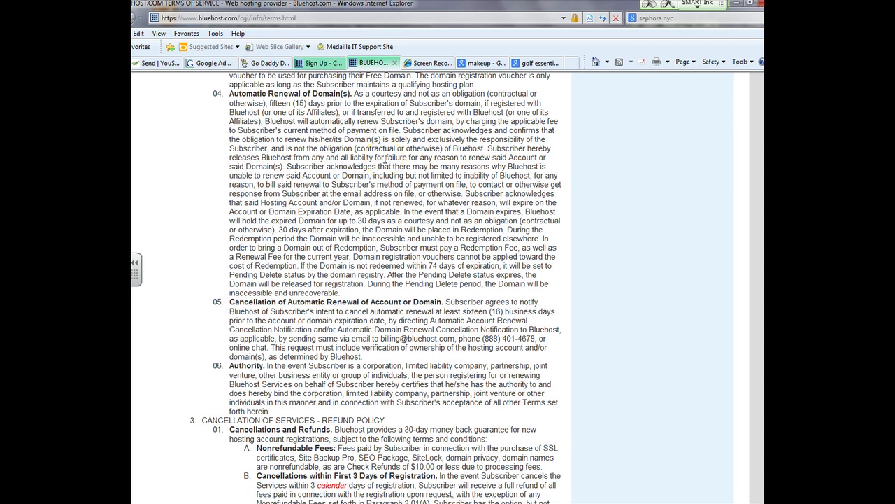
scroll(398, 403, down, 2)
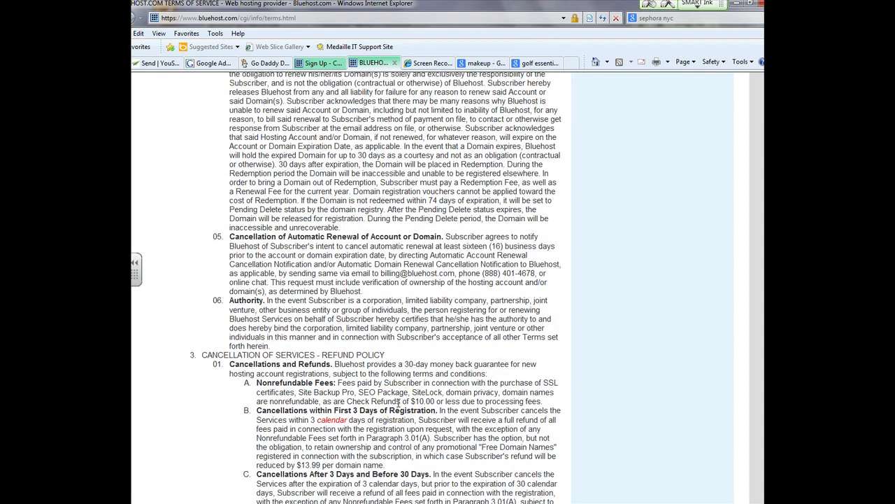
scroll(399, 403, down, 2)
scroll(399, 405, down, 2)
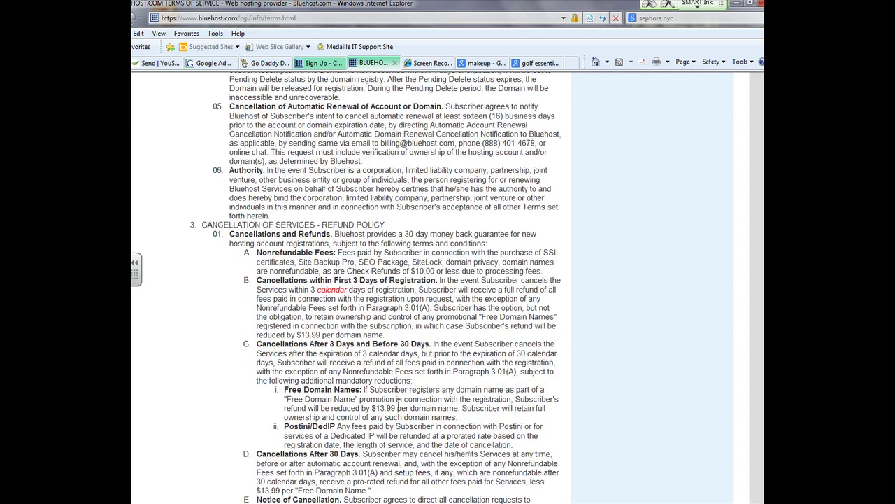
scroll(399, 405, down, 2)
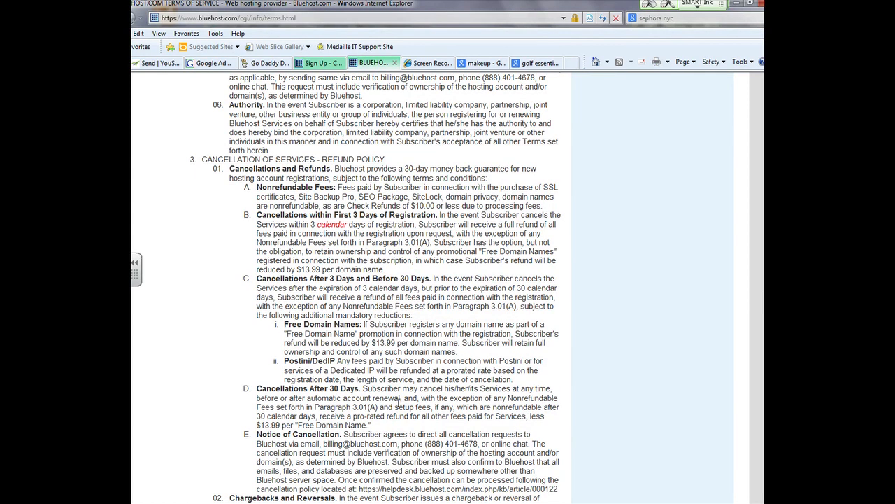
scroll(399, 404, down, 4)
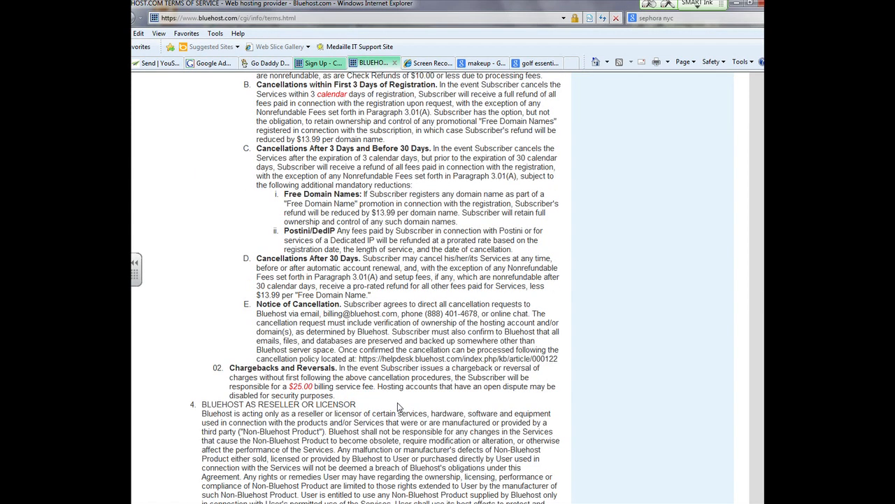
scroll(398, 406, up, 10)
scroll(398, 406, down, 10)
scroll(399, 406, down, 4)
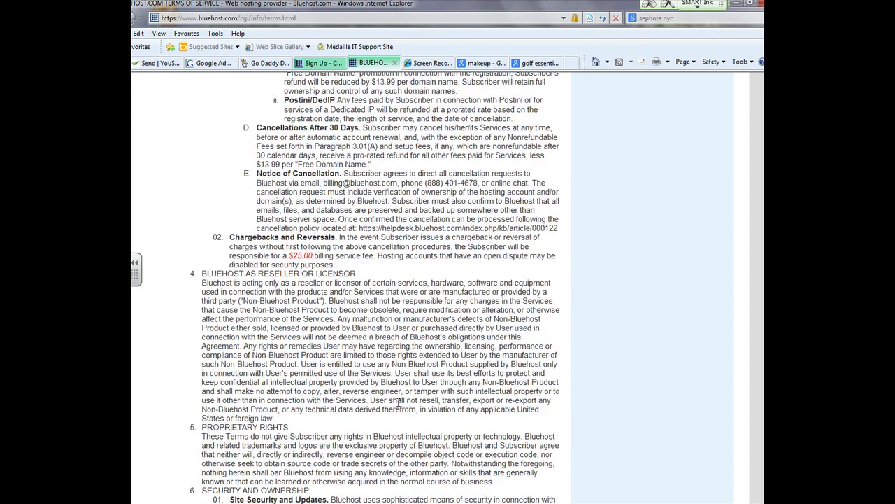
scroll(399, 403, down, 4)
scroll(399, 405, up, 20)
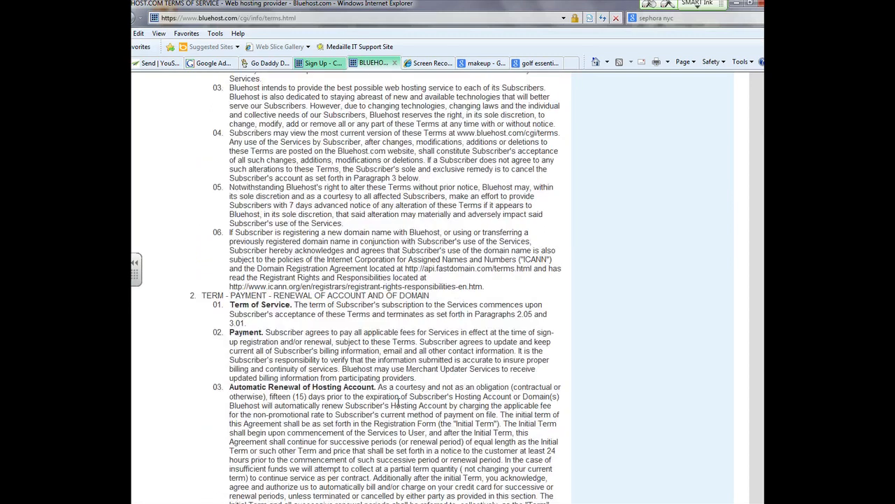
scroll(399, 404, up, 15)
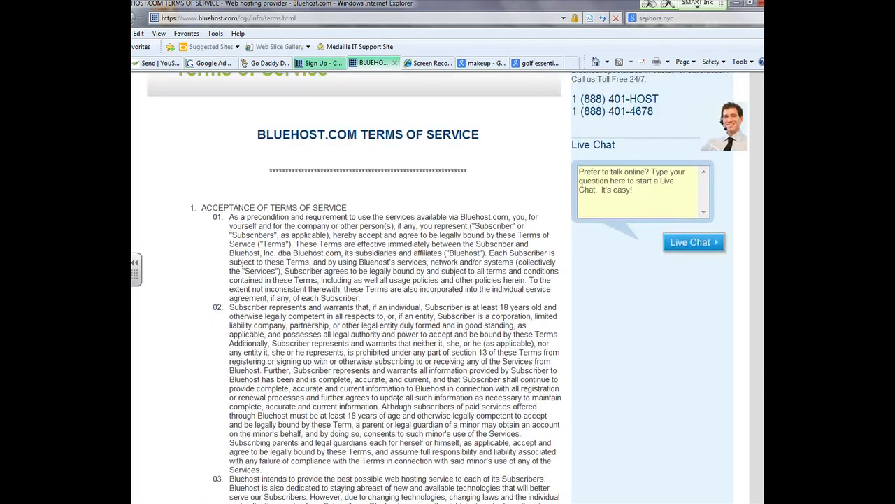
click(325, 63)
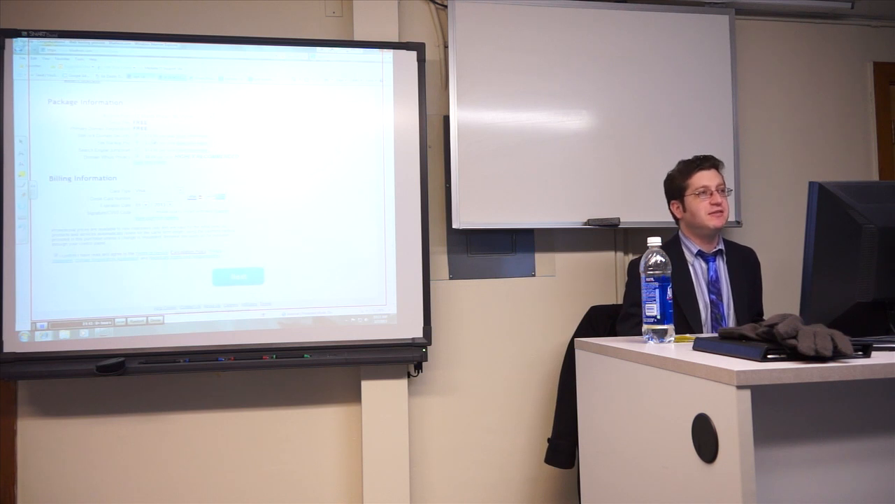
Step: Review the accepted card types, leaving Card Type unchanged
click(161, 191)
click(159, 197)
key(Tab)
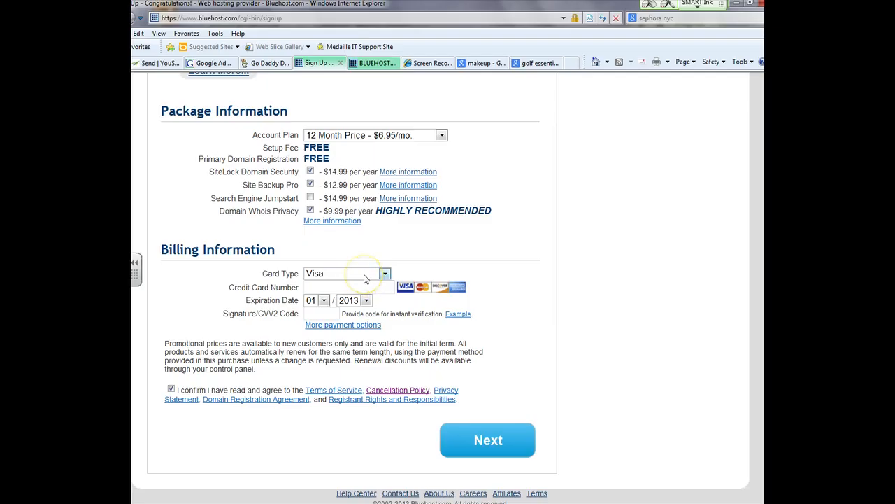
Step: Attempt to continue the sign-up, then close the Terms of Service tab
click(433, 322)
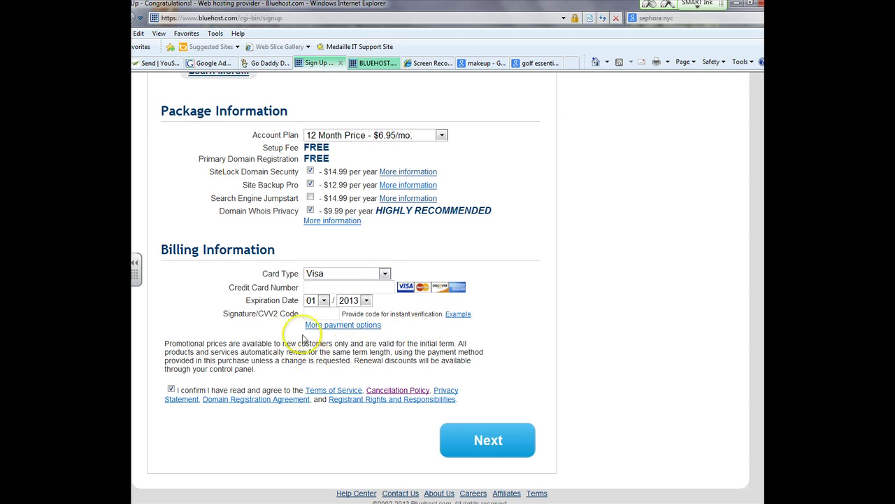
click(523, 428)
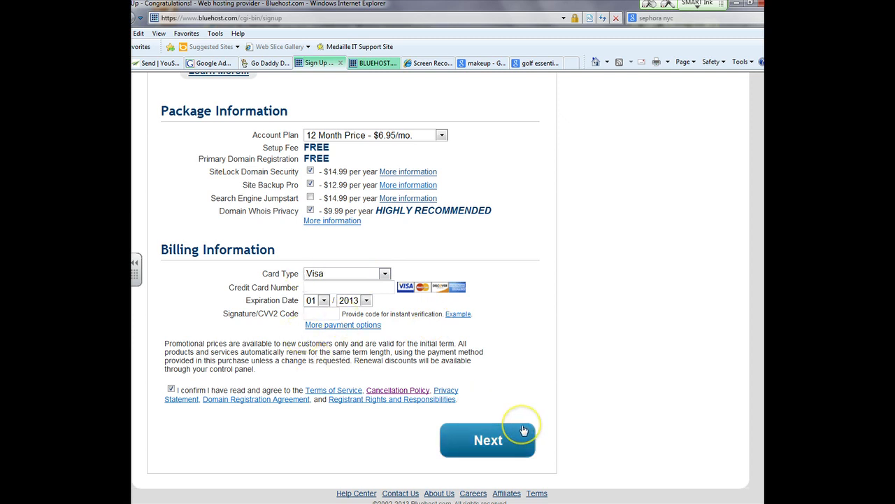
scroll(430, 326, up, 5)
scroll(404, 275, up, 2)
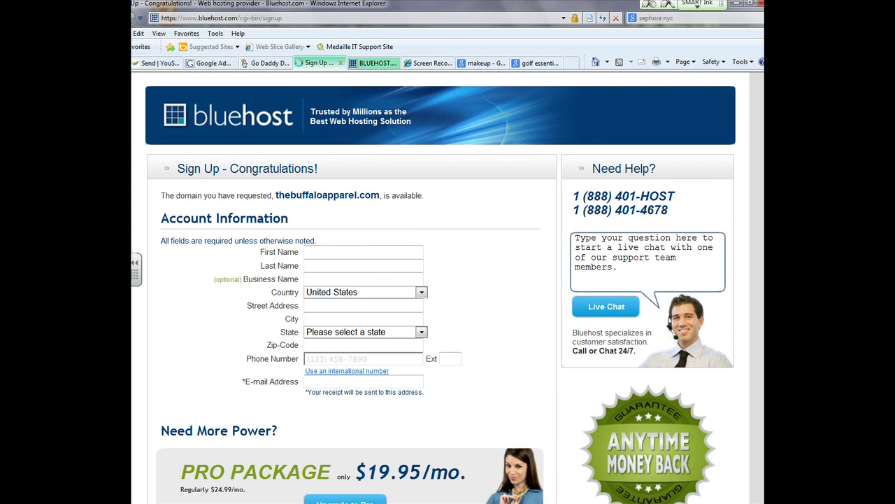
click(355, 67)
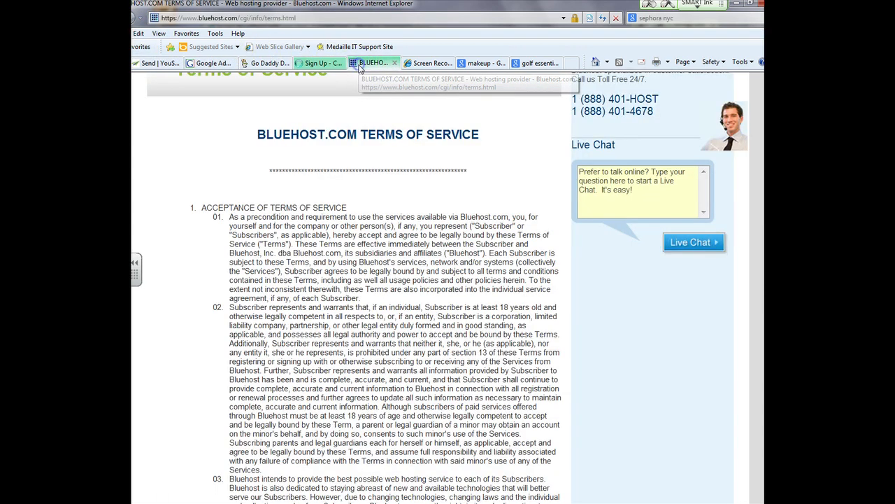
click(402, 63)
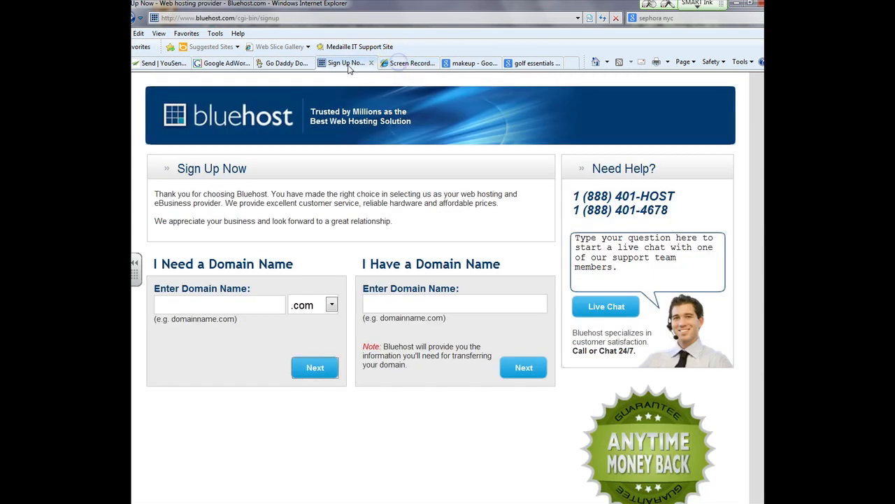
Step: Trim the web address to bluehost.com and go to the account login page
double_click(245, 19)
key(Delete)
key(Delete)
key(Delete)
key(Delete)
key(Delete)
key(Delete)
key(Delete)
key(Delete)
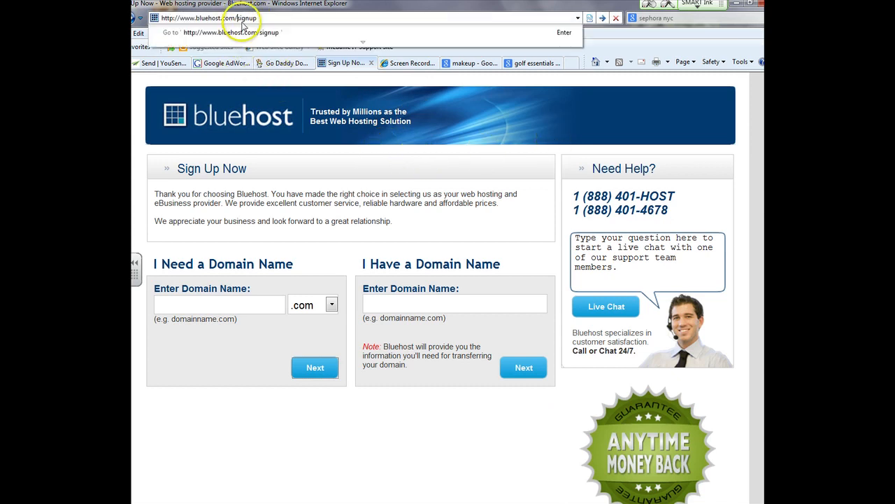
key(Return)
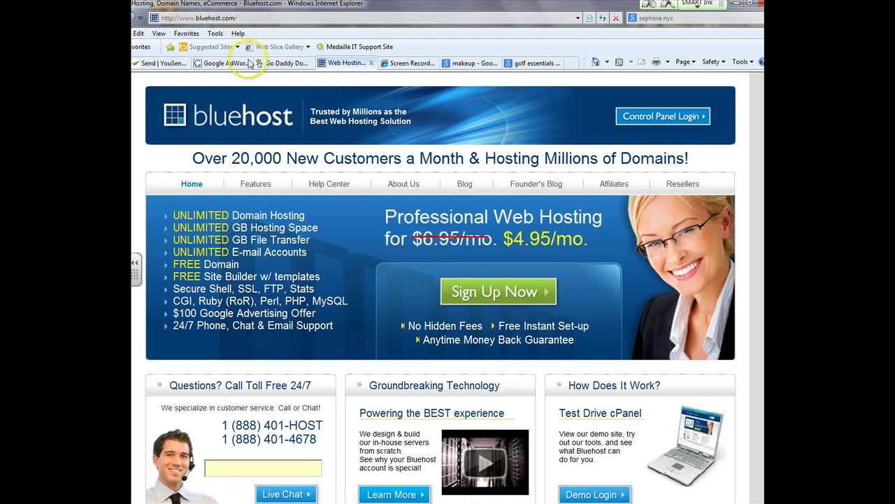
click(635, 128)
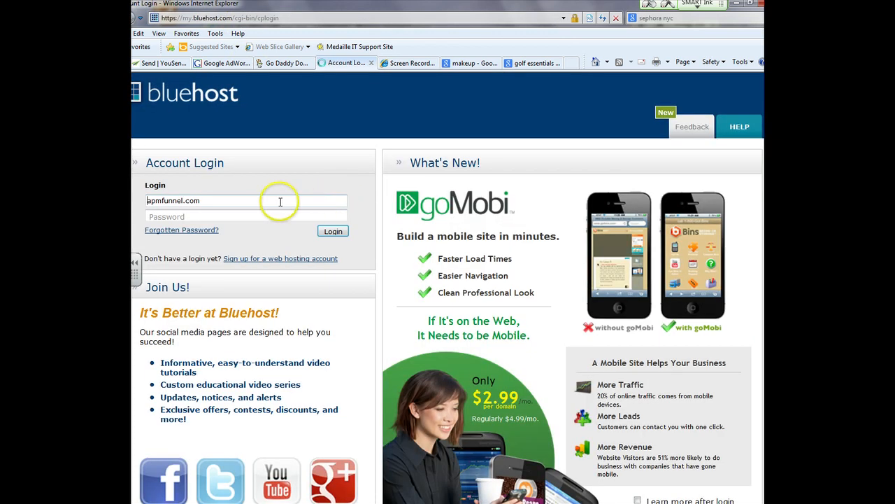
Step: Enter the account password and log in to the hosting account
click(260, 214)
text(••••••••••)
key(Return)
click(260, 212)
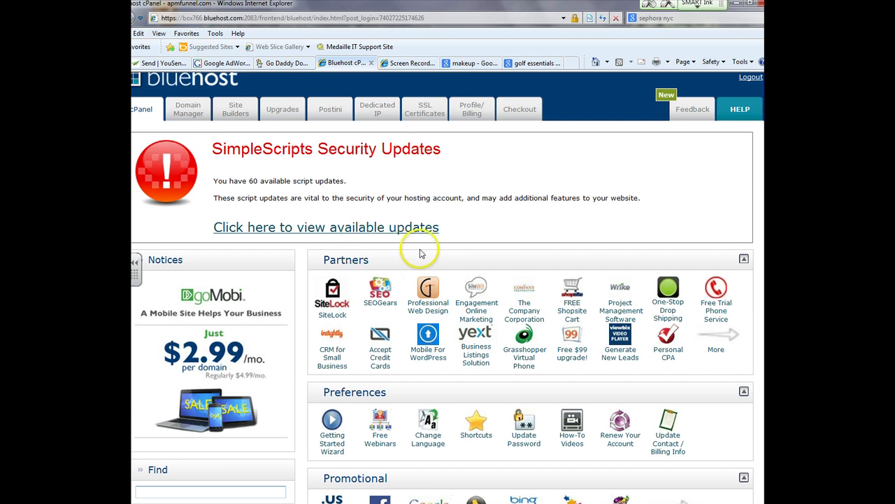
Step: Scroll the cPanel to Upgrades, open Register Domain, and edit the shockandawebox domain name
scroll(457, 256, down, 2)
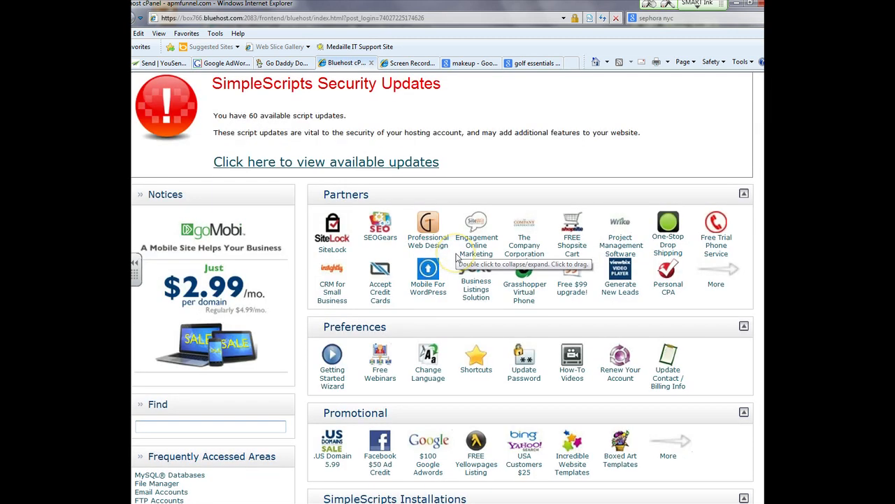
scroll(456, 255, down, 2)
scroll(455, 254, down, 4)
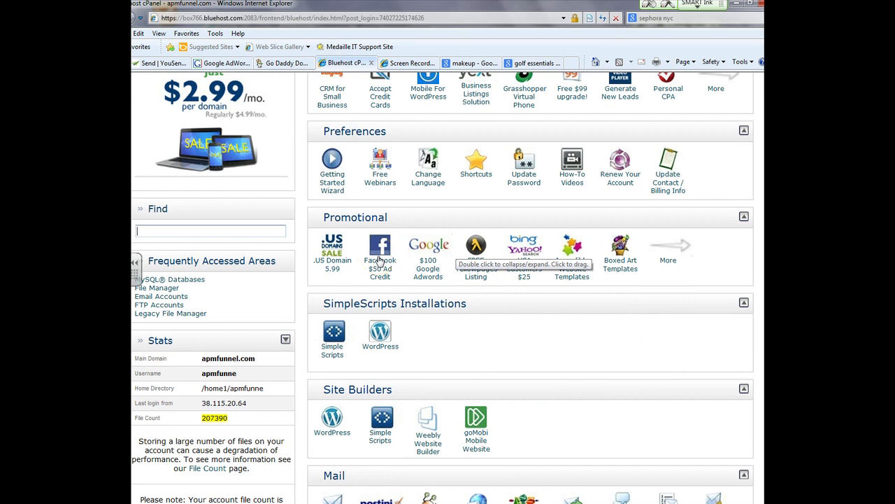
click(421, 277)
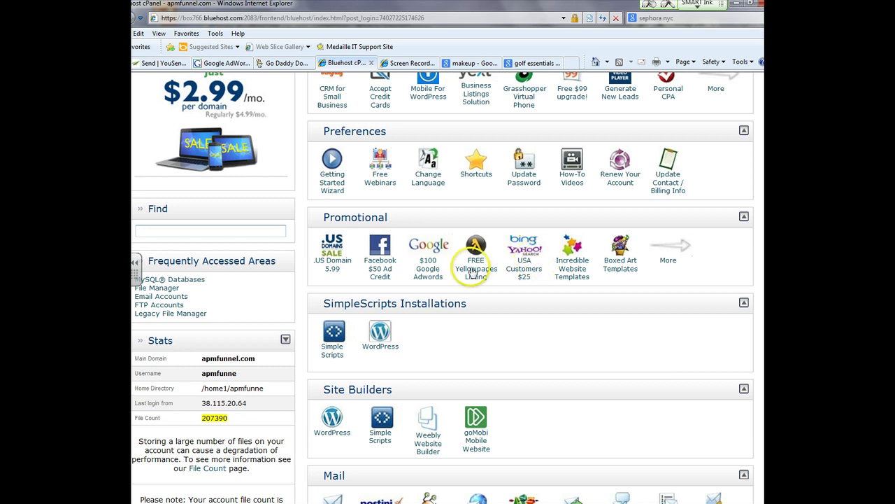
scroll(459, 270, down, 3)
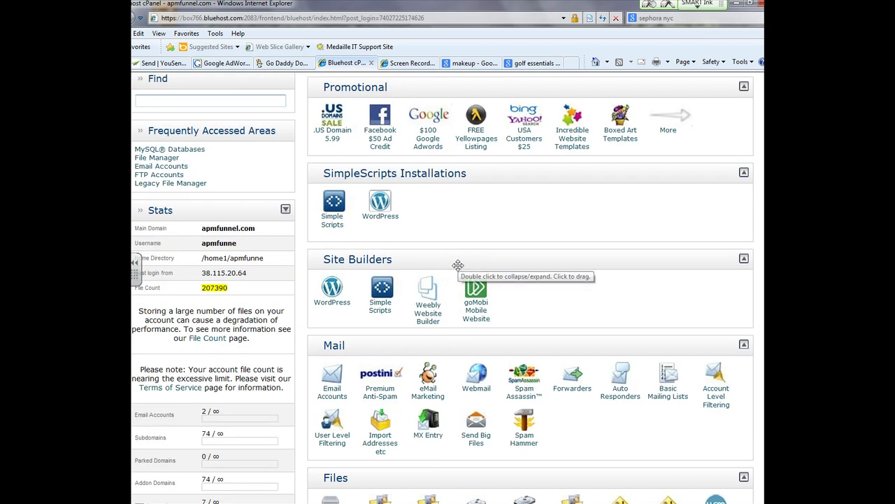
scroll(458, 265, down, 1)
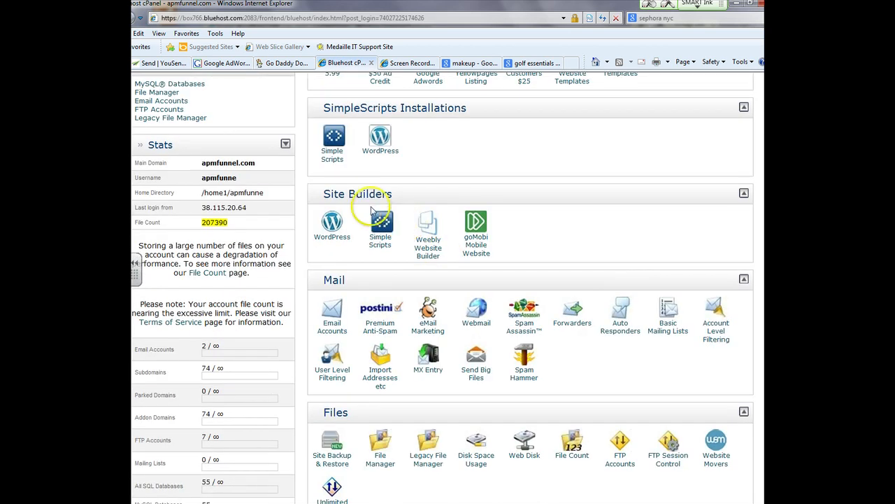
scroll(509, 250, down, 4)
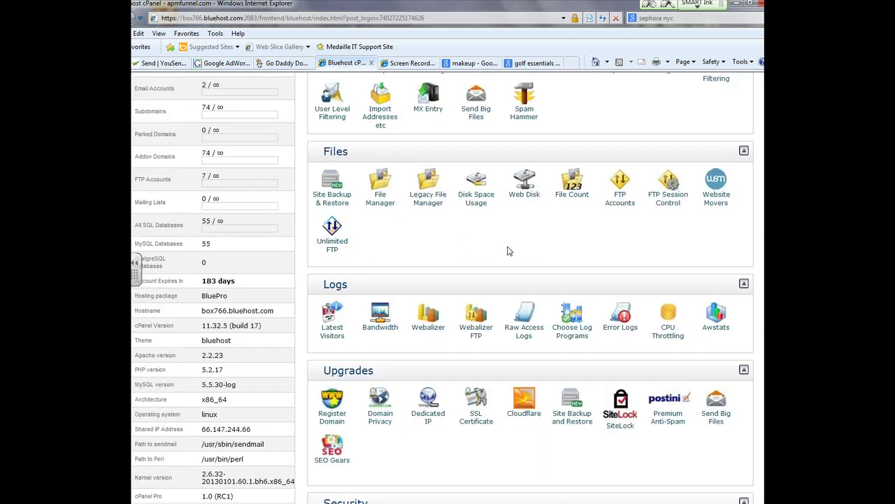
scroll(466, 245, up, 2)
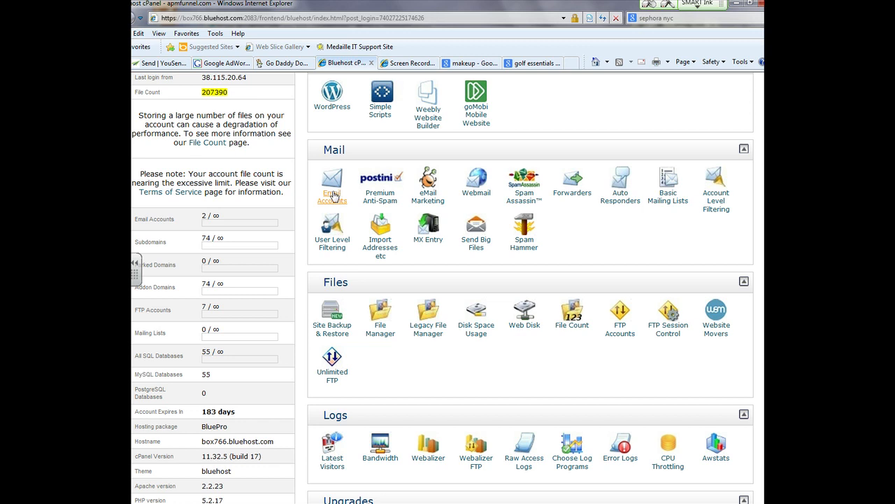
scroll(381, 250, down, 3)
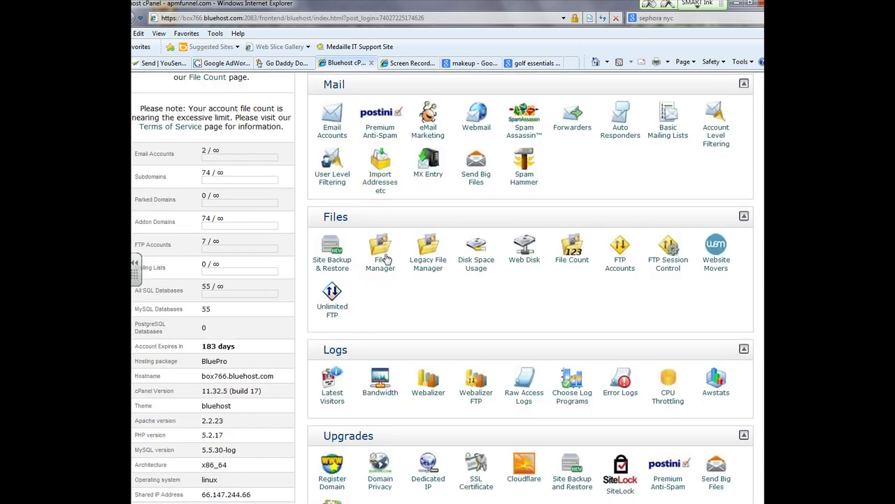
scroll(381, 252, down, 1)
click(334, 272)
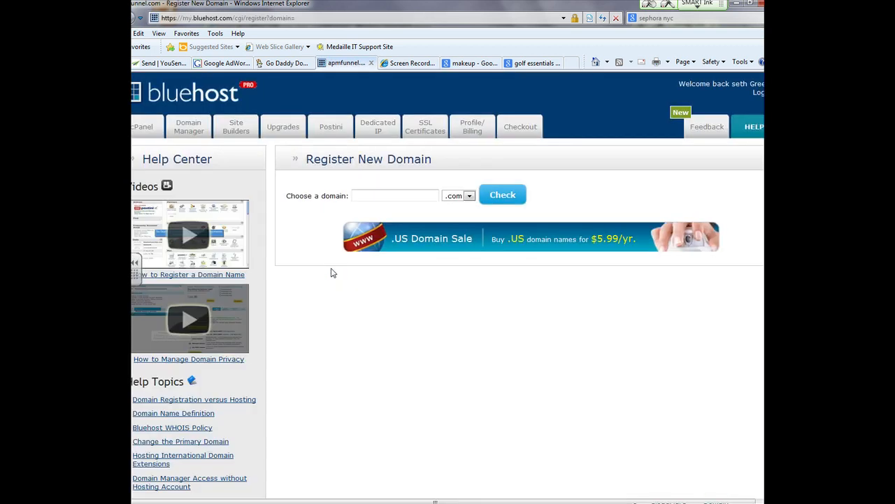
click(370, 198)
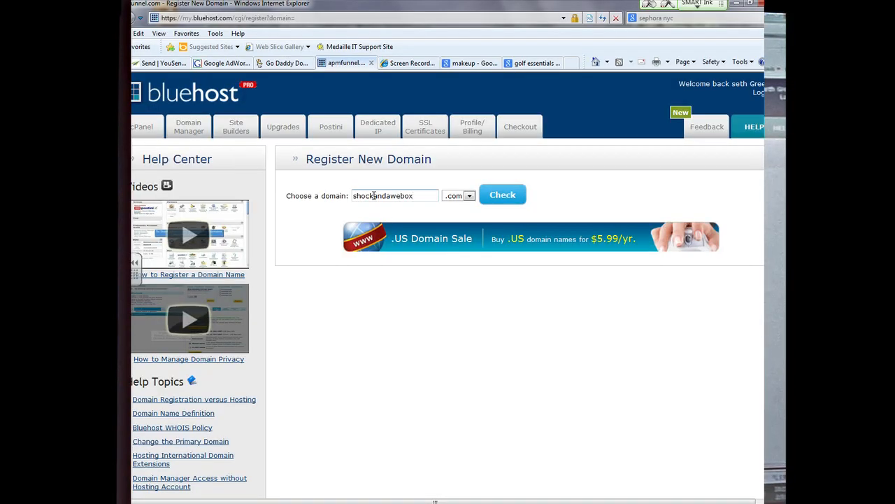
Step: Append 'marketing' to form shockandaweboxmarketing and check the .com is available
text(marketing)
click(510, 195)
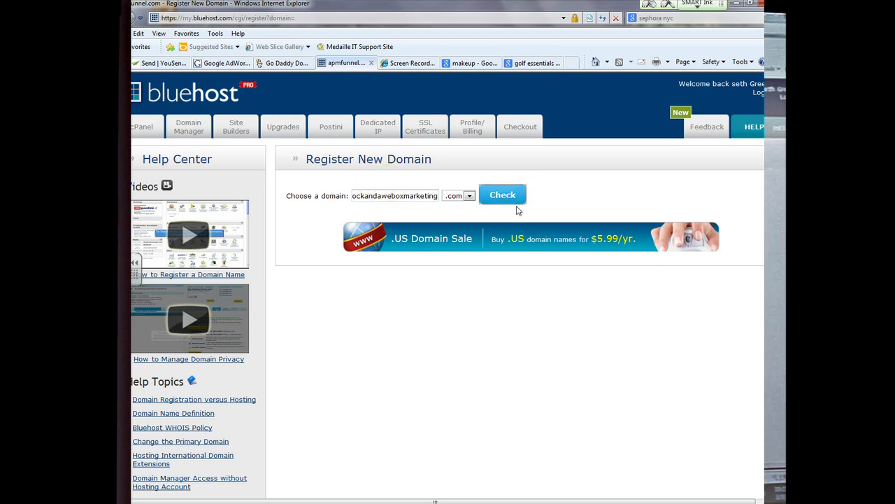
click(554, 204)
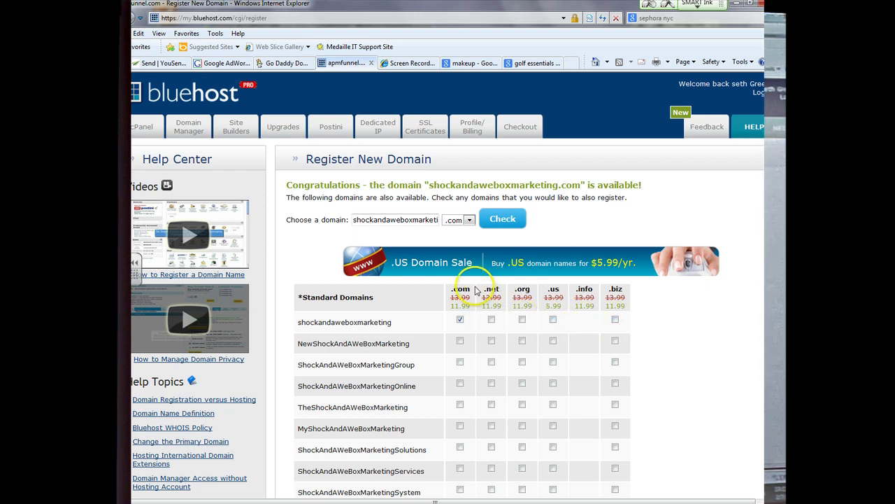
scroll(437, 333, down, 5)
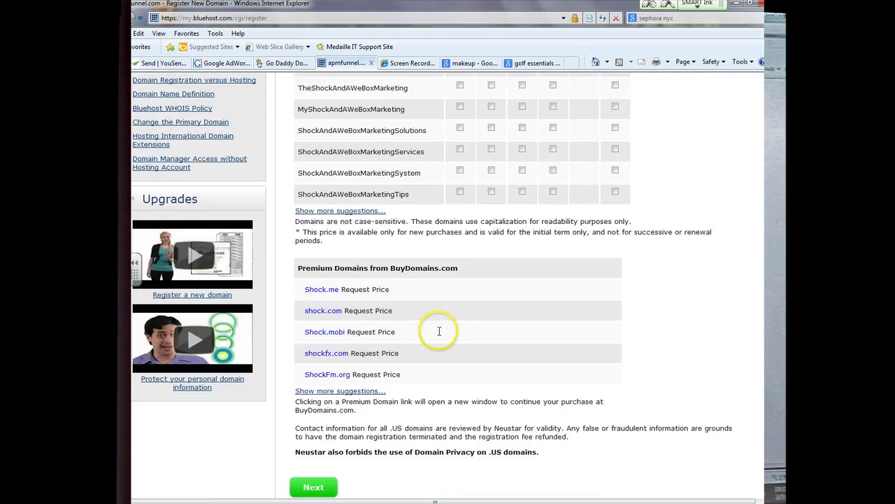
Step: Continue to registration options and add shockandaweboxmarketing.com to the cart for $11.99
click(311, 462)
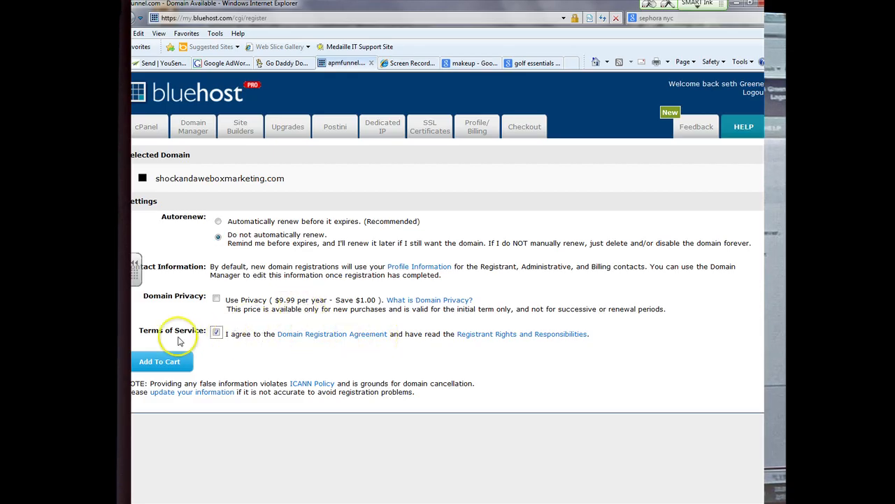
click(174, 360)
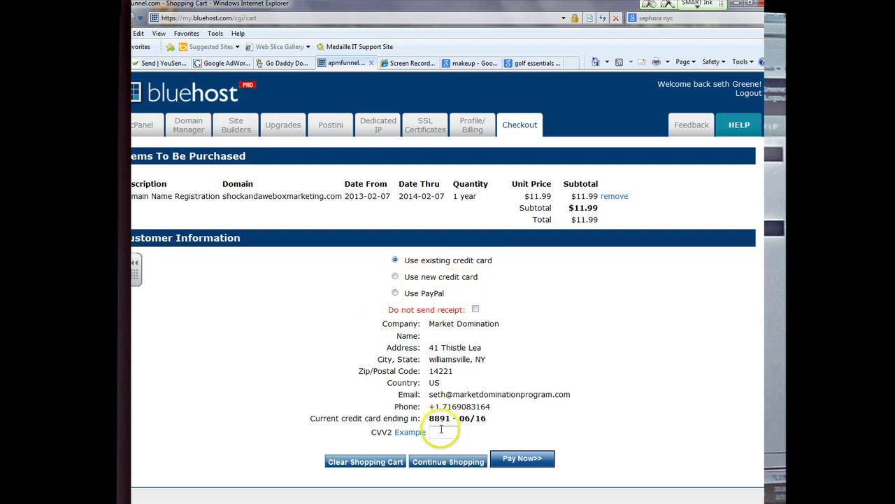
Step: Pay and confirm the $11.99 charge, then go to the Domain Manager
click(517, 457)
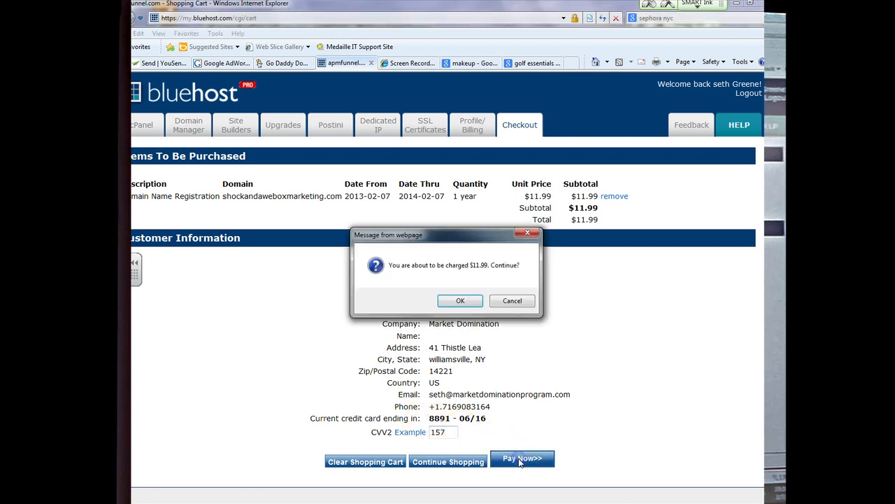
click(473, 300)
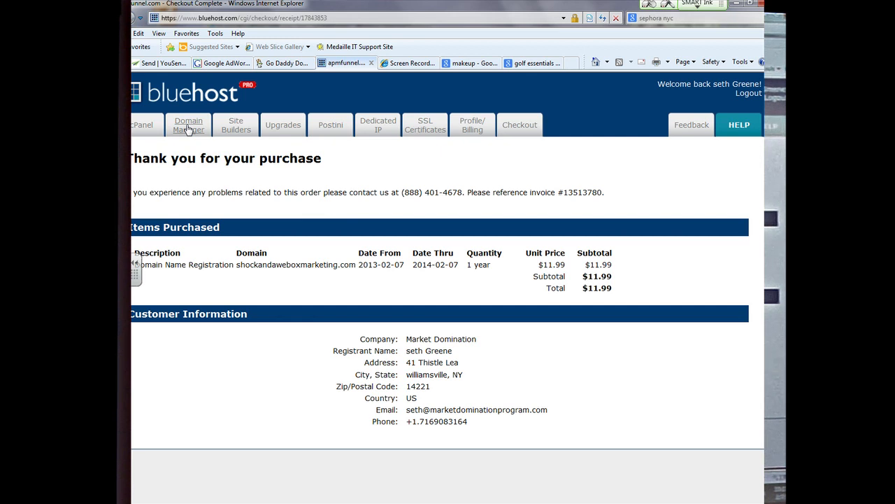
click(188, 130)
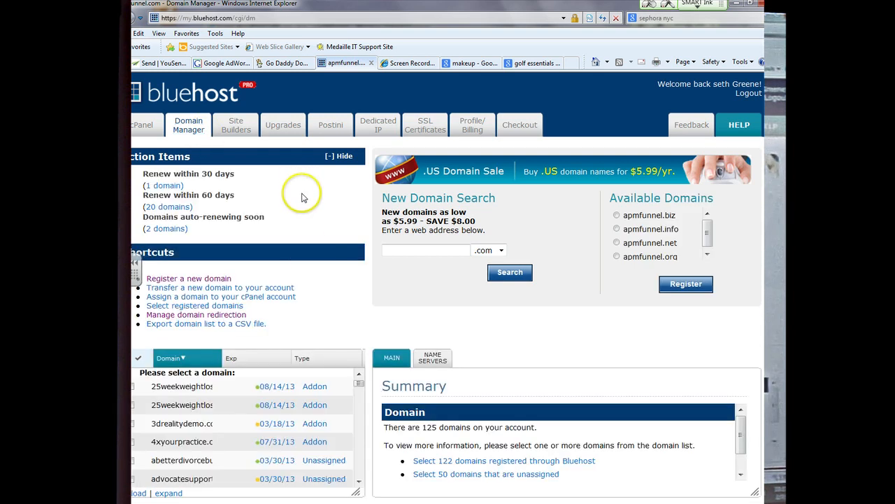
Step: Find shockandaweboxmarketing.com in the domain list, see it is unassigned, and begin assigning it
scroll(326, 298, down, 1)
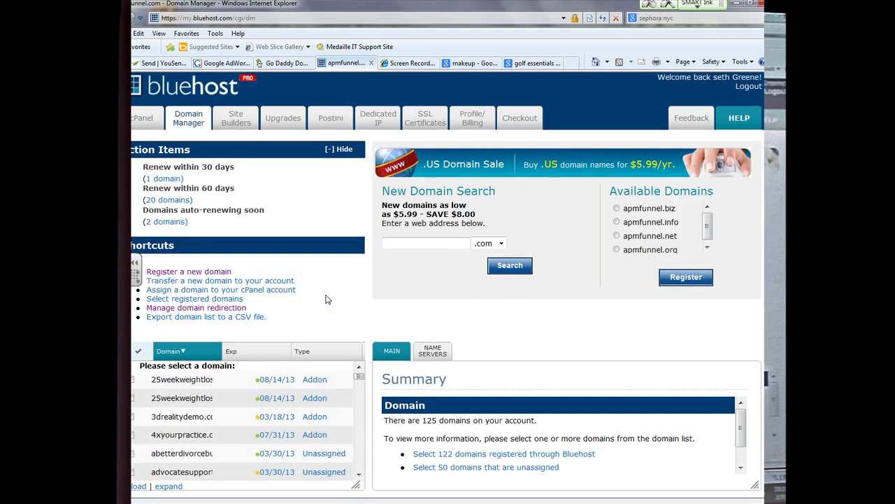
click(359, 475)
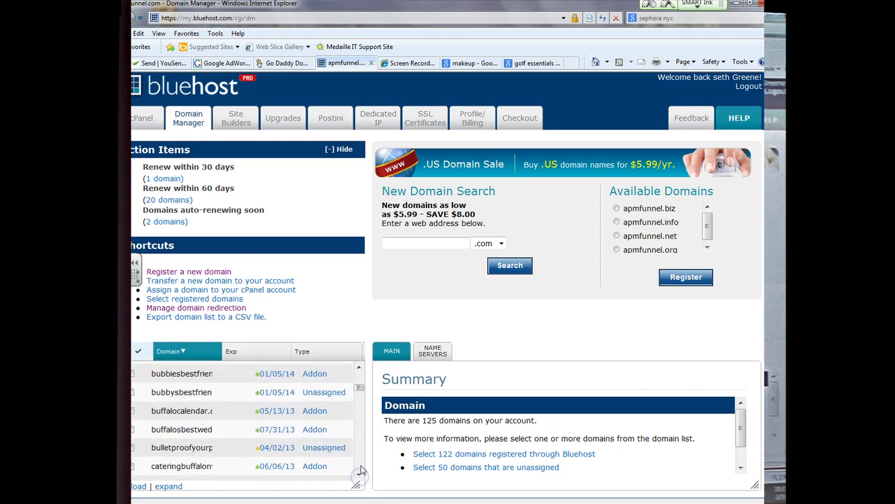
drag(359, 387, 359, 441)
click(358, 477)
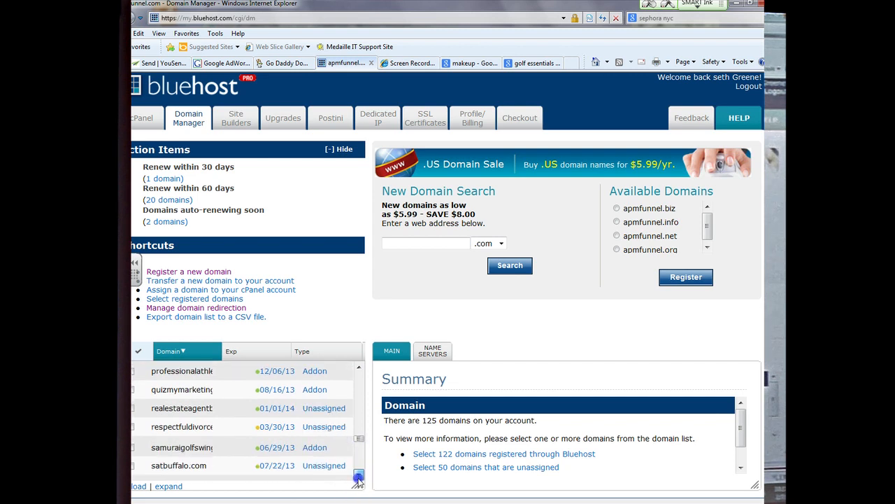
click(358, 478)
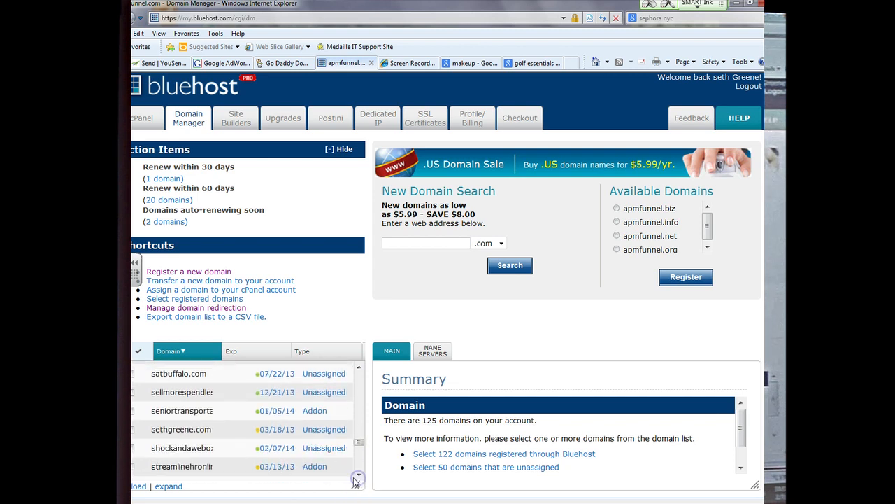
click(134, 450)
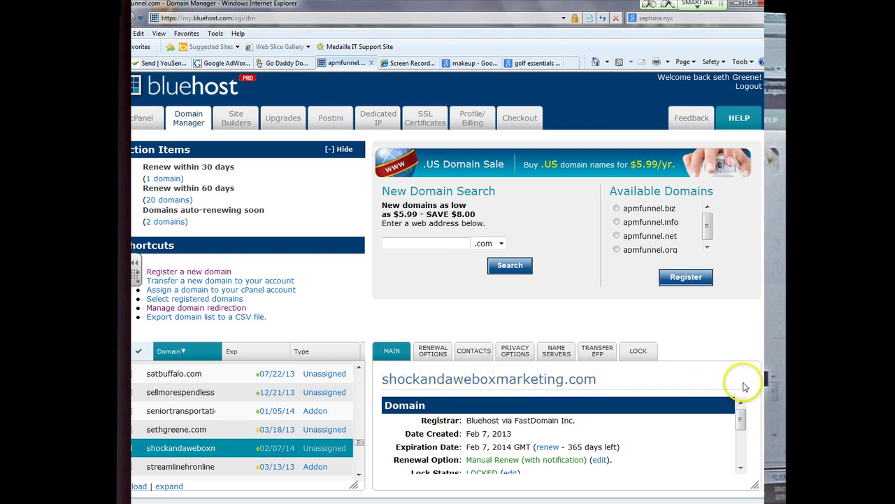
drag(741, 418, 740, 449)
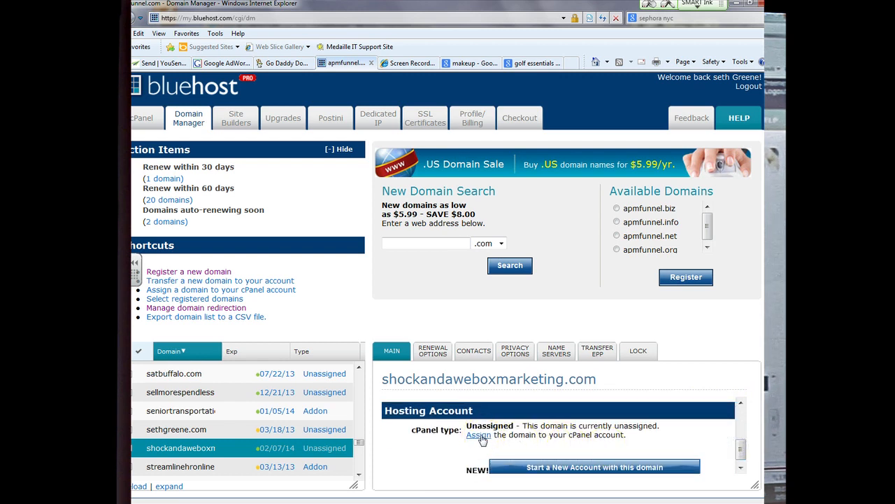
click(479, 436)
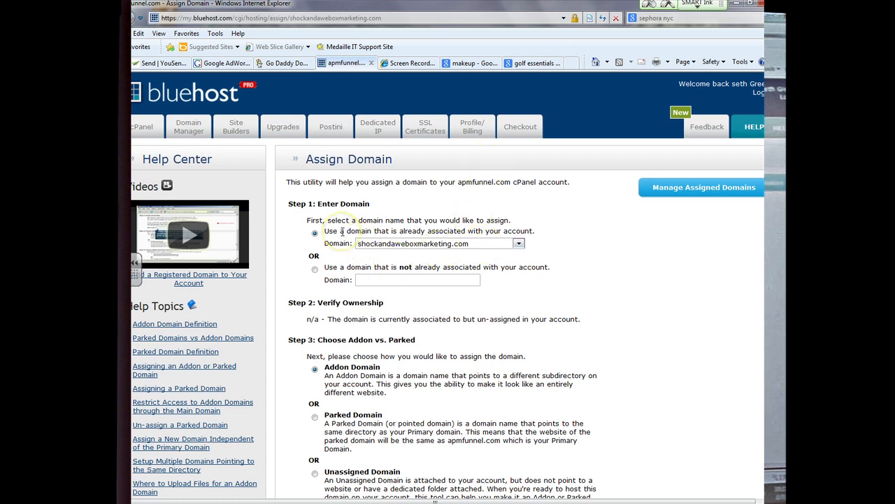
Step: Assign shockandaweboxmarketing.com as an Addon Domain with a shockandaweboxmarketing directory and submit
click(424, 245)
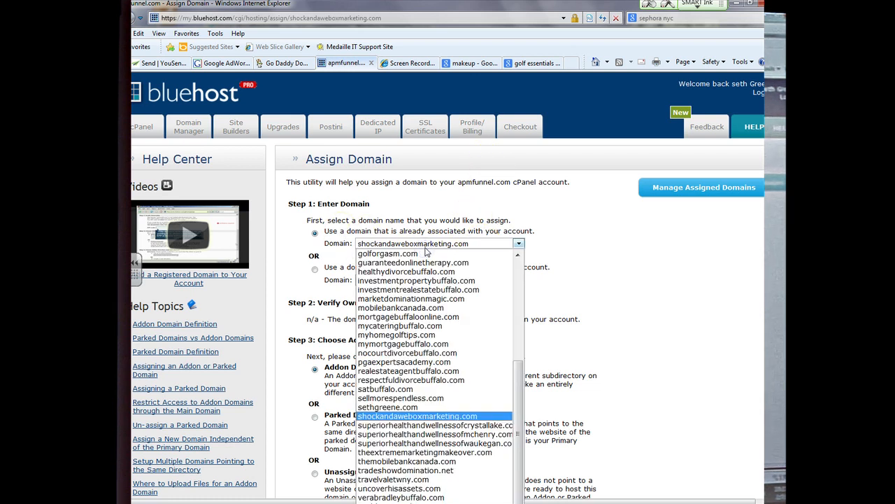
click(425, 247)
click(428, 257)
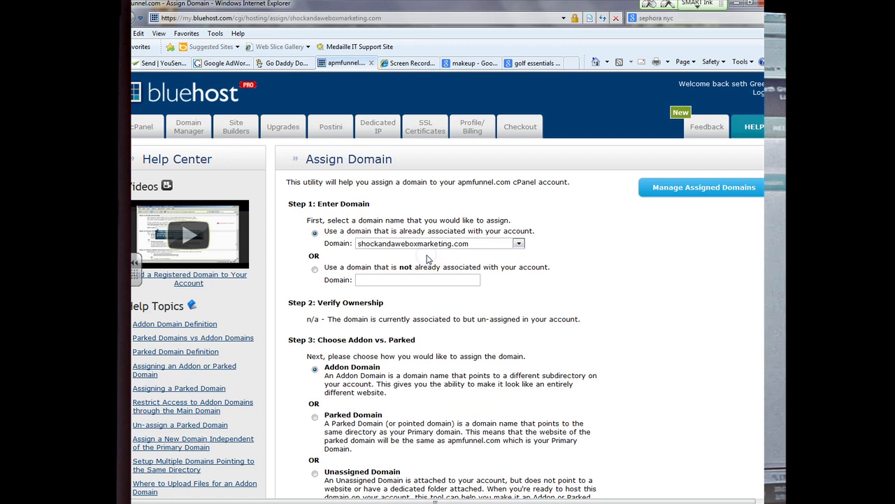
scroll(427, 258, down, 4)
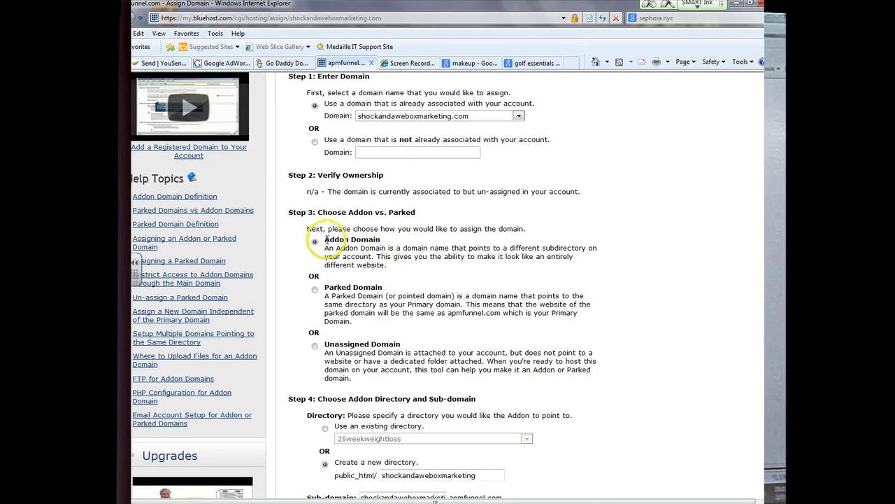
drag(326, 240, 375, 241)
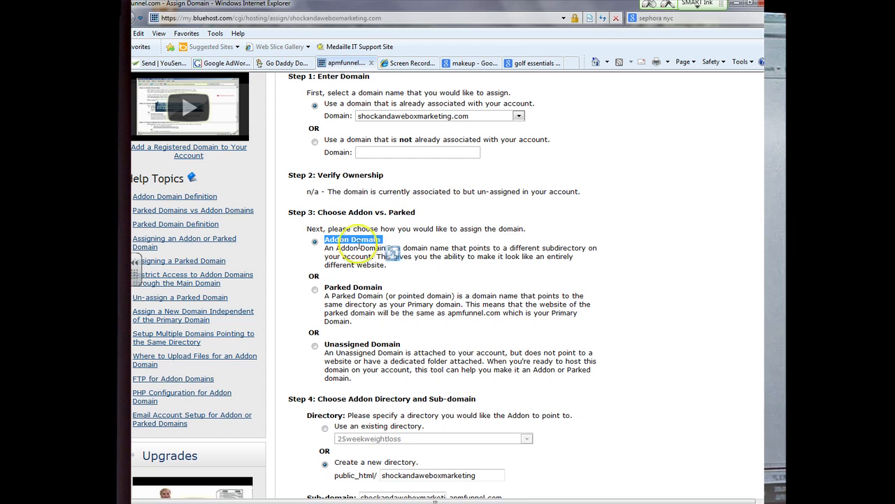
click(369, 251)
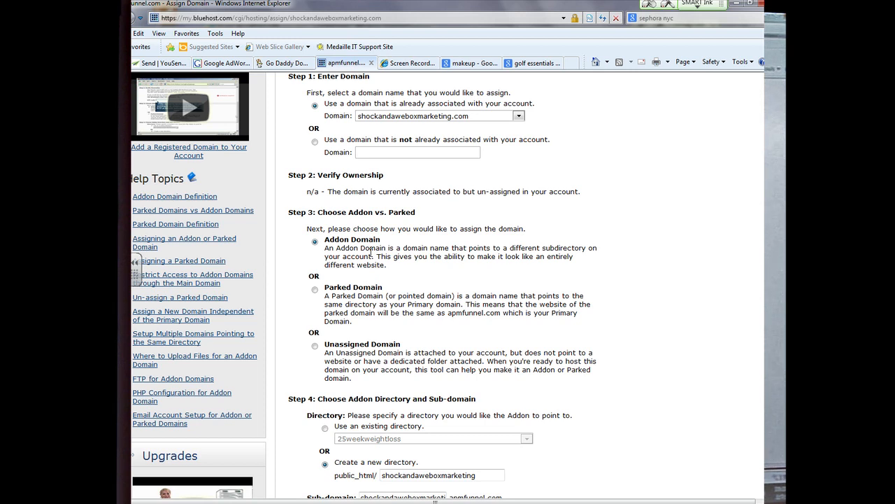
scroll(371, 253, down, 5)
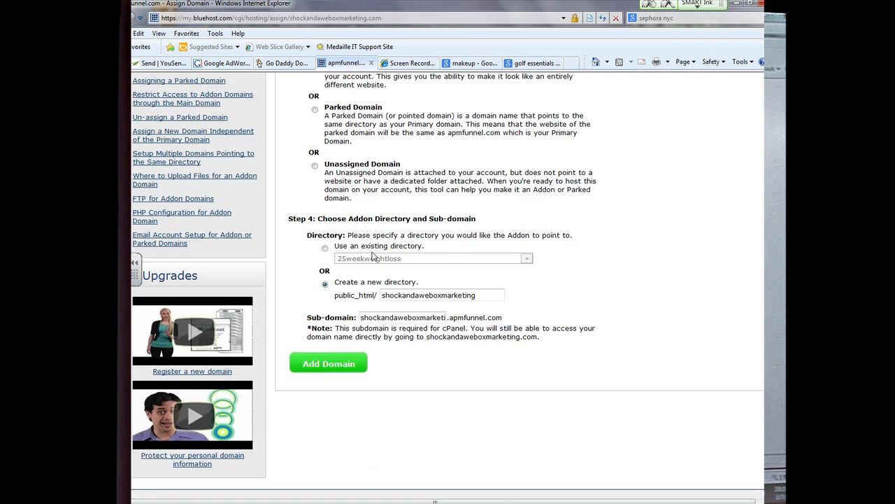
drag(382, 295, 386, 296)
click(389, 295)
click(324, 373)
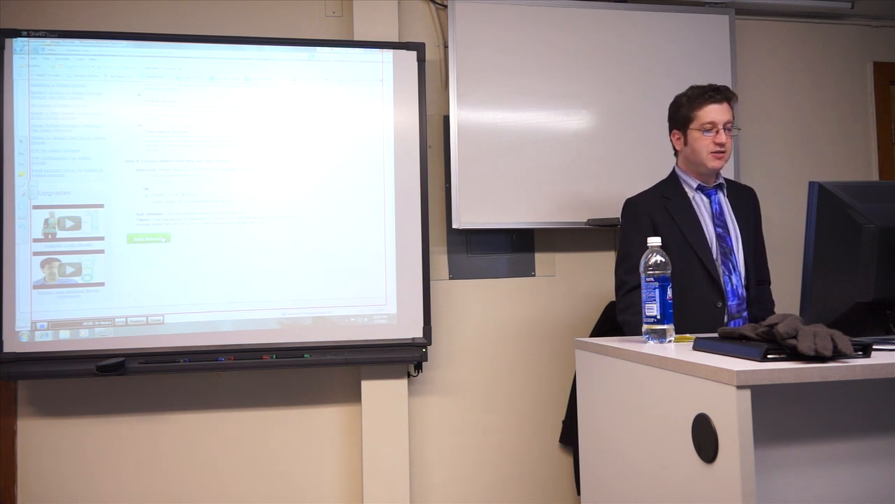
Step: Scroll back to the top to see the addon-domain notice for abetterdivorcebuffalo.com
scroll(202, 182, up, 5)
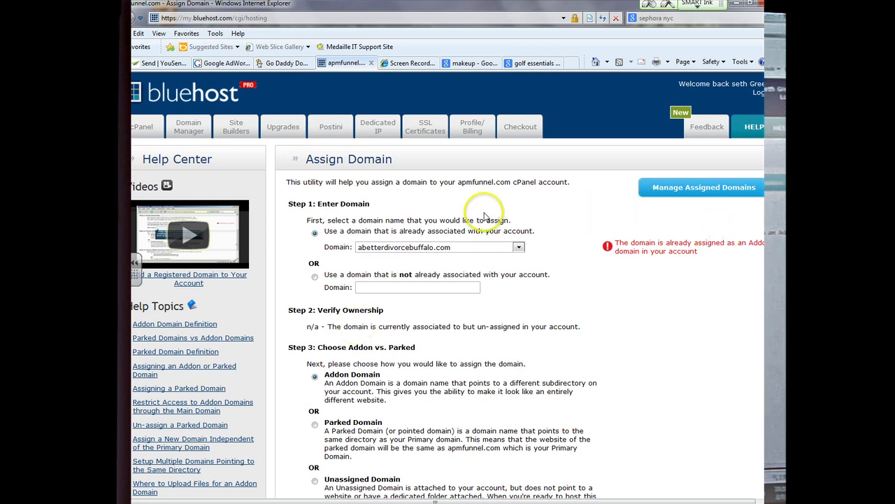
Step: Go to Domain Manager, then Site Builders to list WordPress, SimpleScripts and Weebly
click(189, 126)
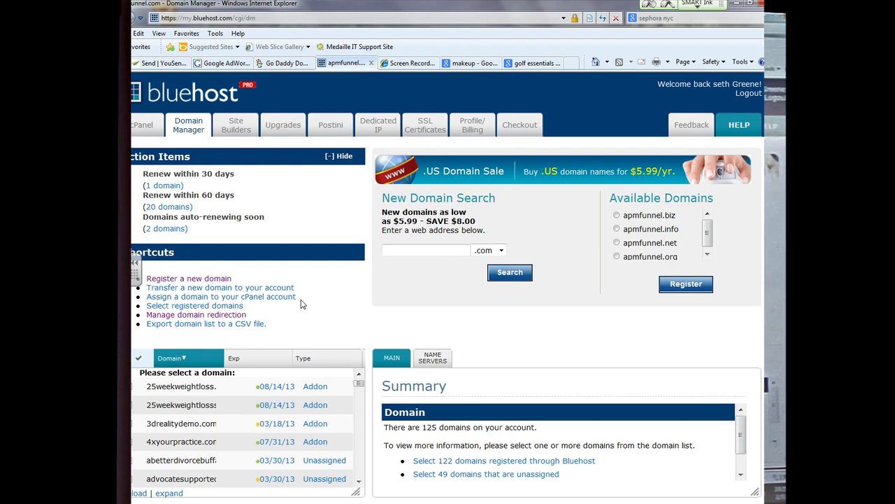
click(240, 126)
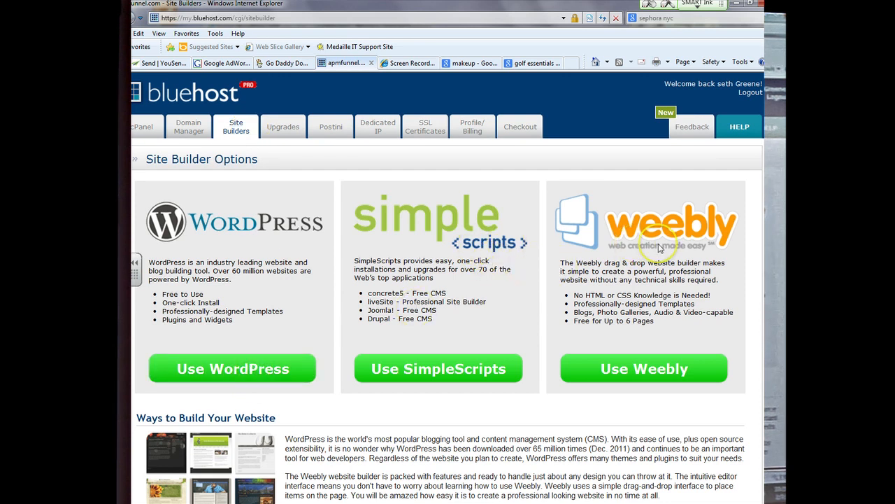
Step: Choose WordPress through SimpleScripts and start a brand-new install
click(207, 375)
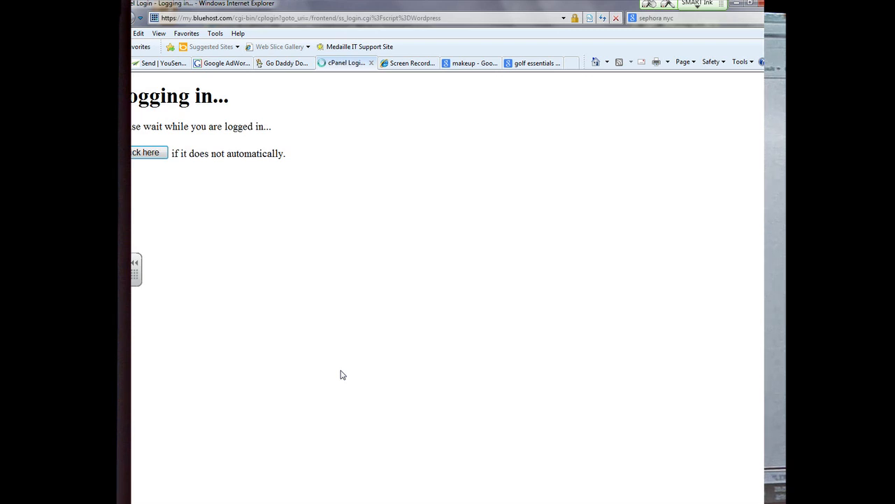
click(369, 286)
scroll(369, 288, down, 20)
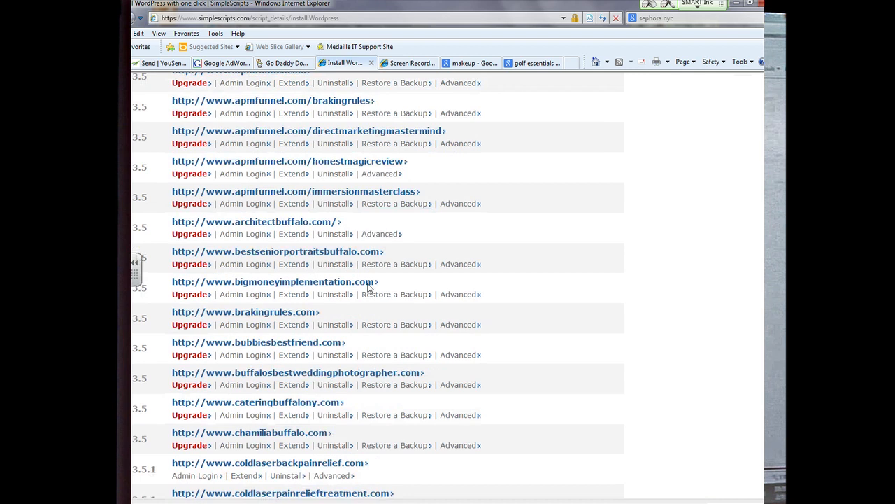
scroll(369, 287, down, 3)
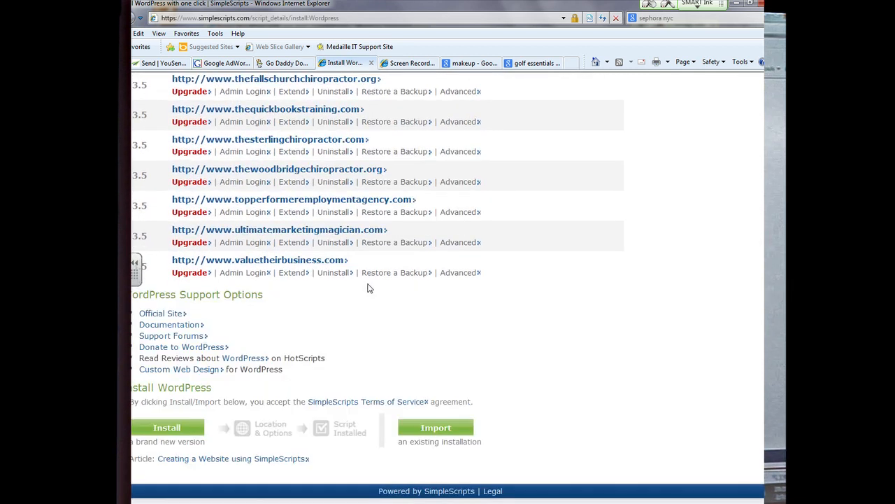
click(173, 428)
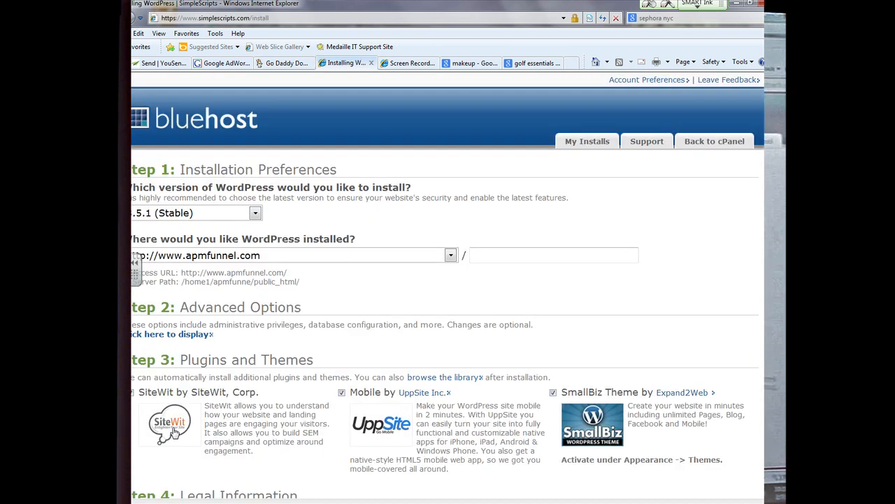
click(244, 257)
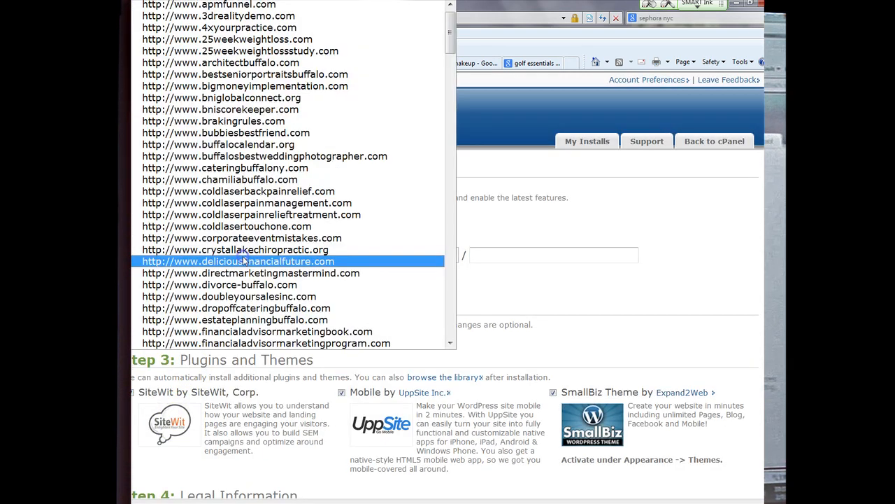
scroll(256, 261, down, 10)
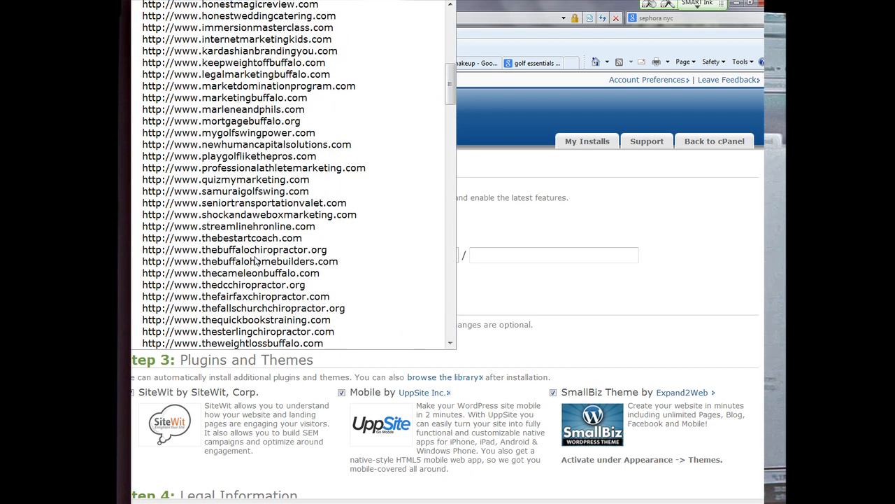
click(267, 215)
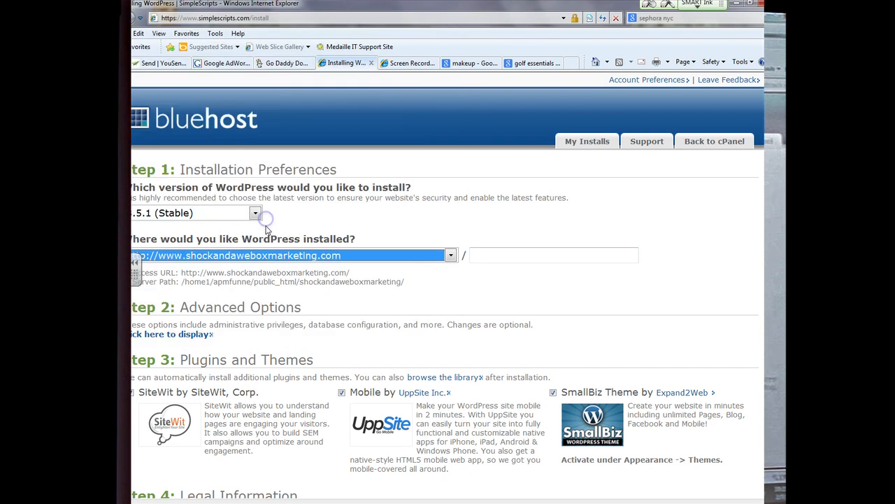
click(288, 279)
scroll(289, 280, down, 2)
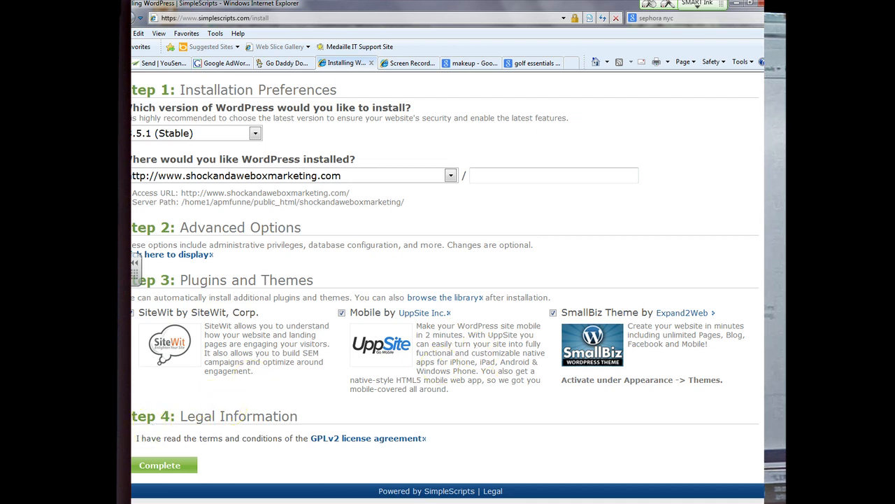
Step: Complete the WordPress 3.5.1 install and view the new Hello world! site in a new tab
click(161, 466)
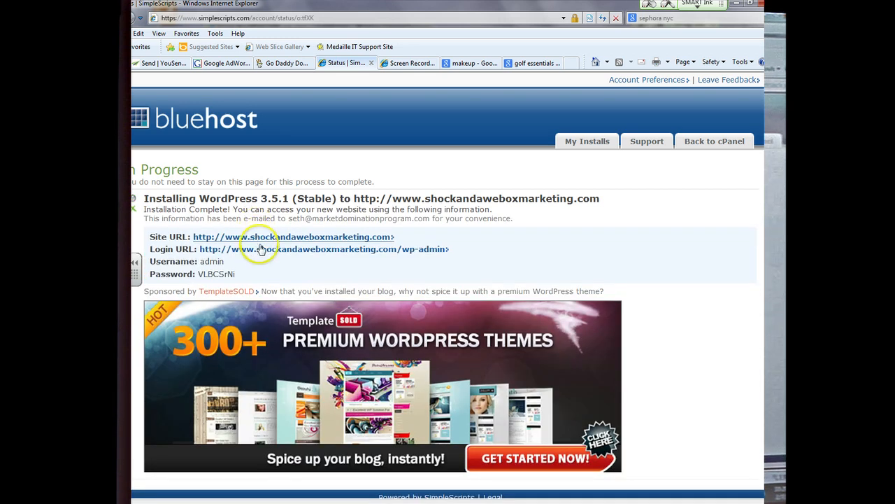
click(260, 240)
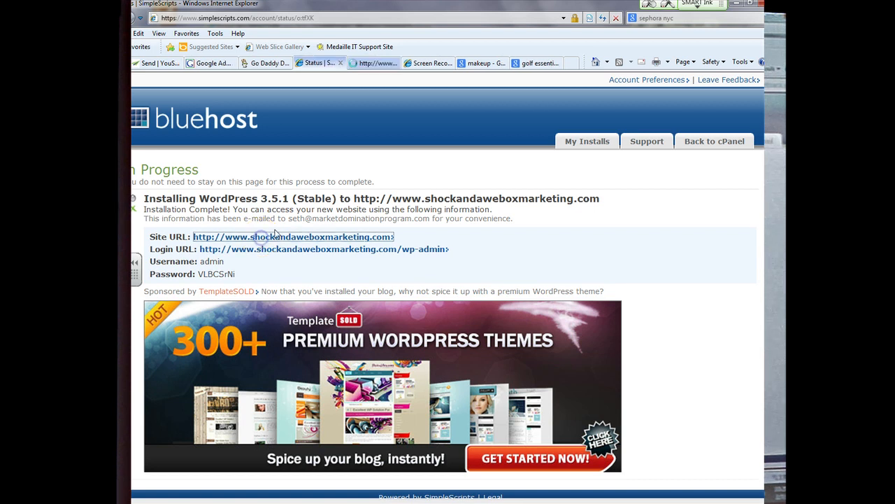
click(378, 66)
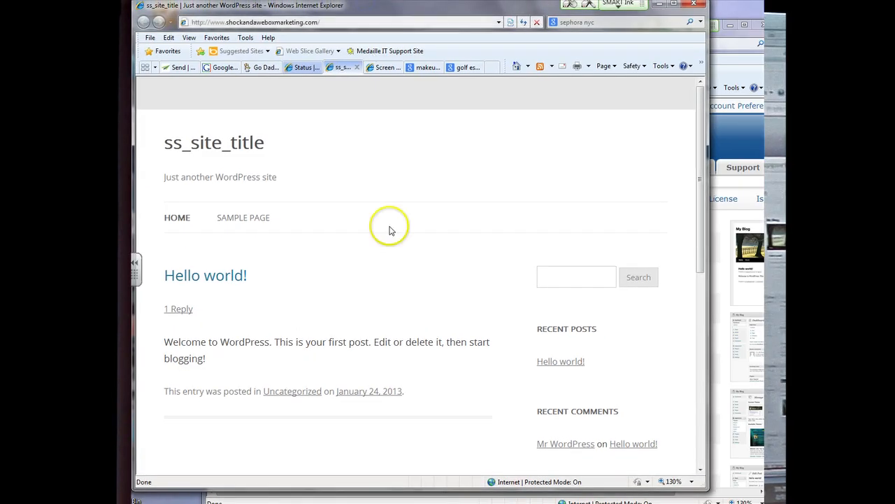
scroll(389, 244, down, 6)
scroll(391, 246, up, 6)
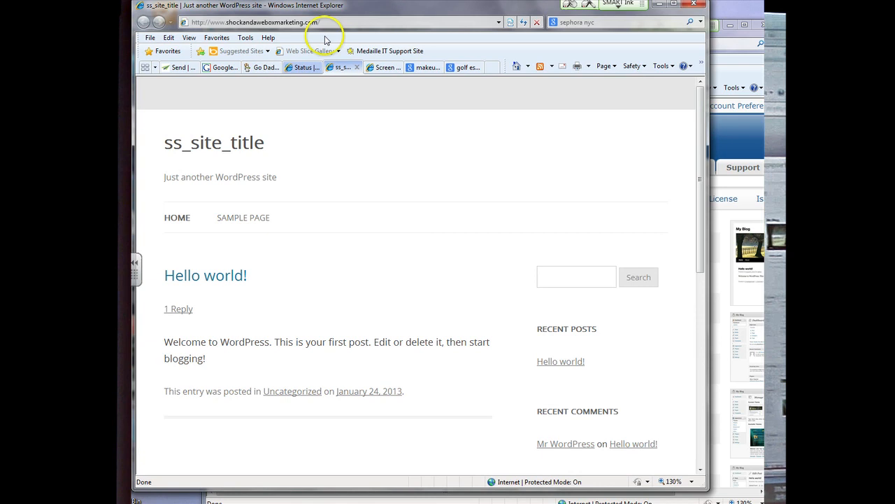
click(303, 67)
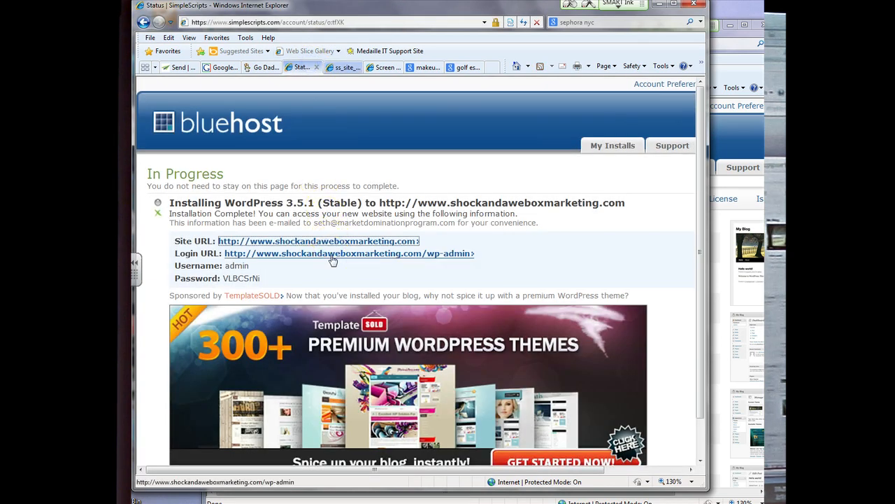
Step: Open the site's Login URL in a new tab and copy the generated admin password
click(332, 253)
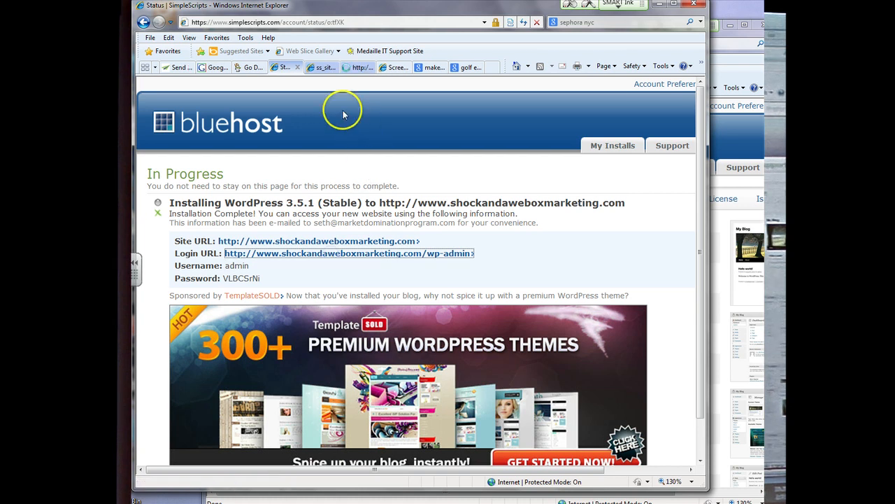
click(327, 67)
click(329, 67)
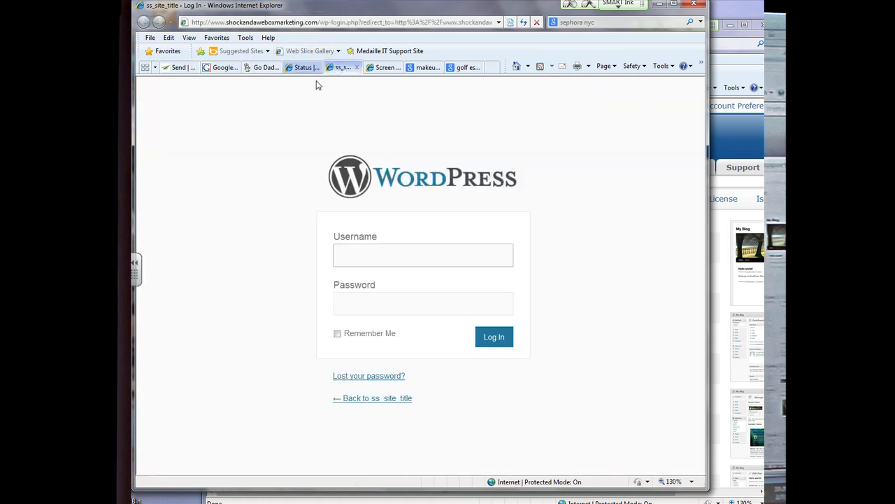
click(303, 67)
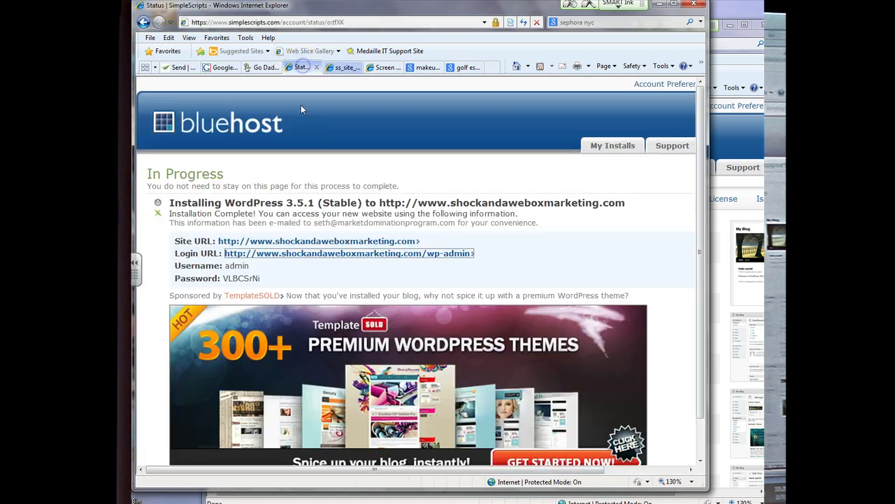
drag(259, 280, 240, 278)
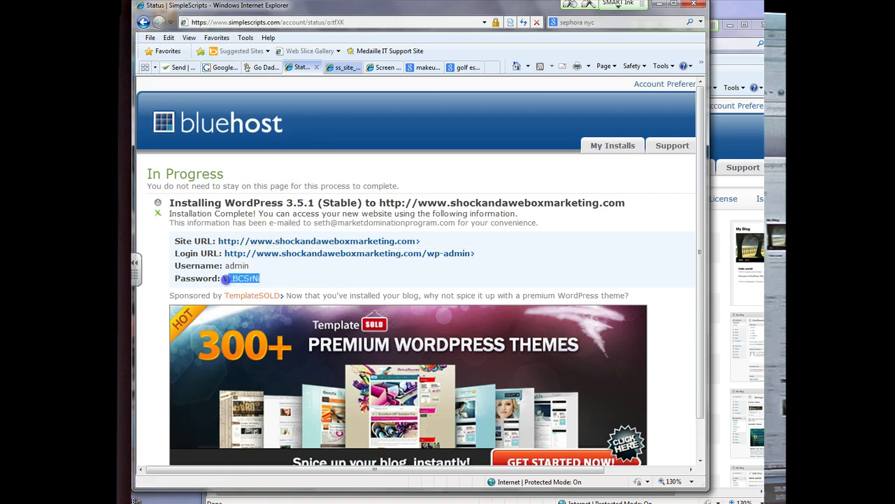
Step: Sign in as admin with the pasted password and allow the site's cookie
click(344, 68)
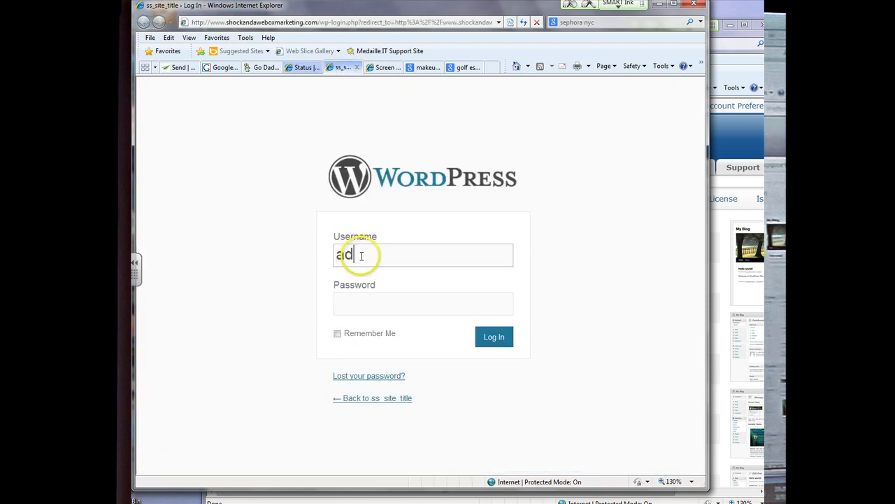
key(Tab)
key(ctrl+v)
key(Return)
click(494, 283)
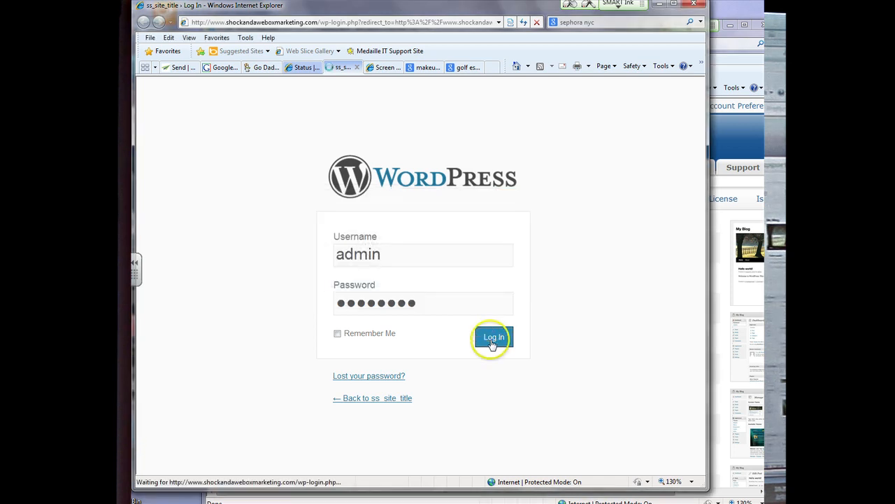
click(415, 202)
click(397, 219)
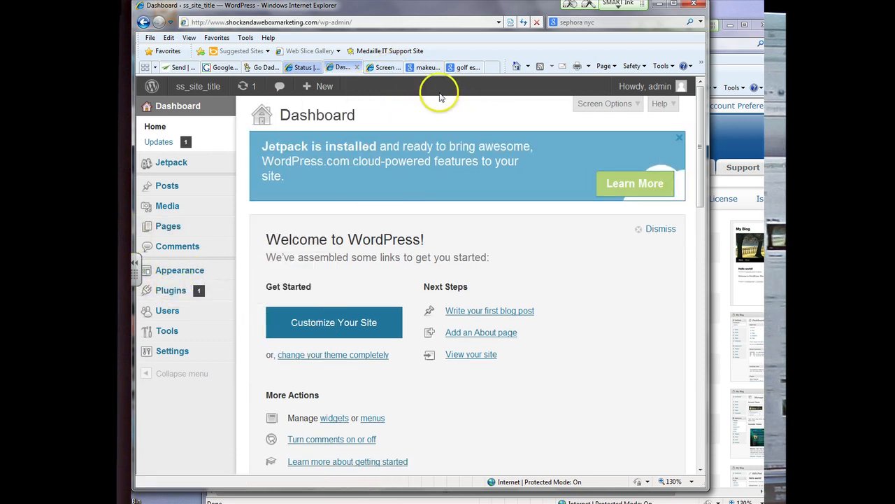
Step: Close the extra makeup search results tab in the browser
click(388, 68)
click(425, 67)
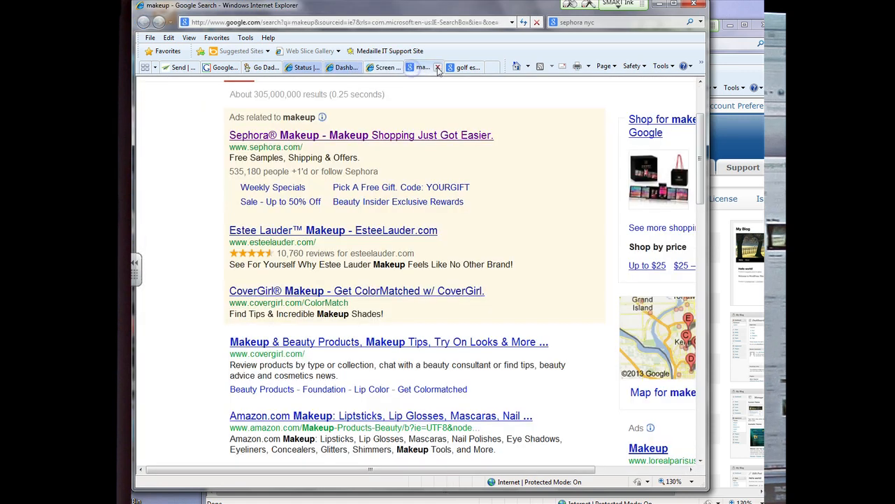
click(445, 68)
click(437, 68)
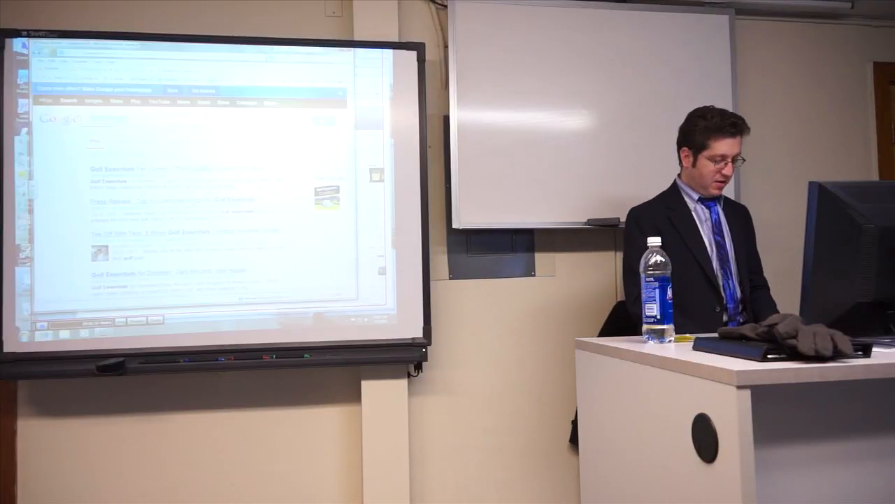
Step: Search Google for 'wordpress themes' and open the WordPress.org Themes Directory result
text(wor)
text(dppress)
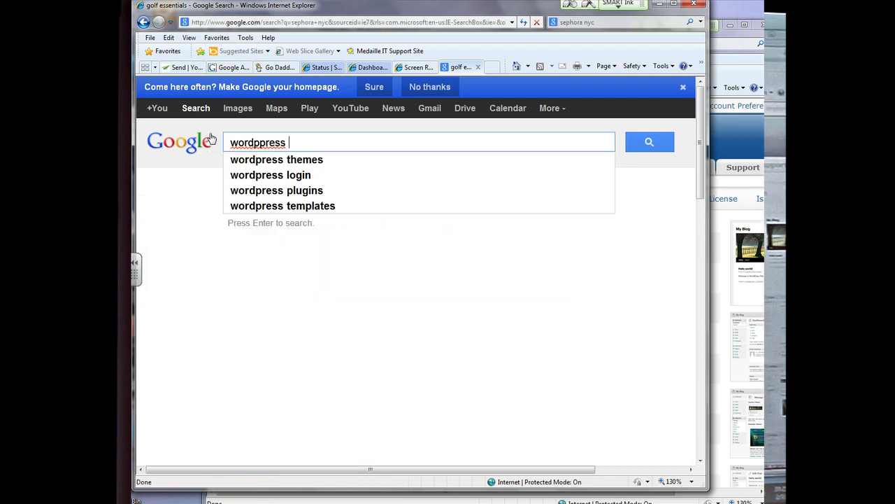
key(Down)
key(Return)
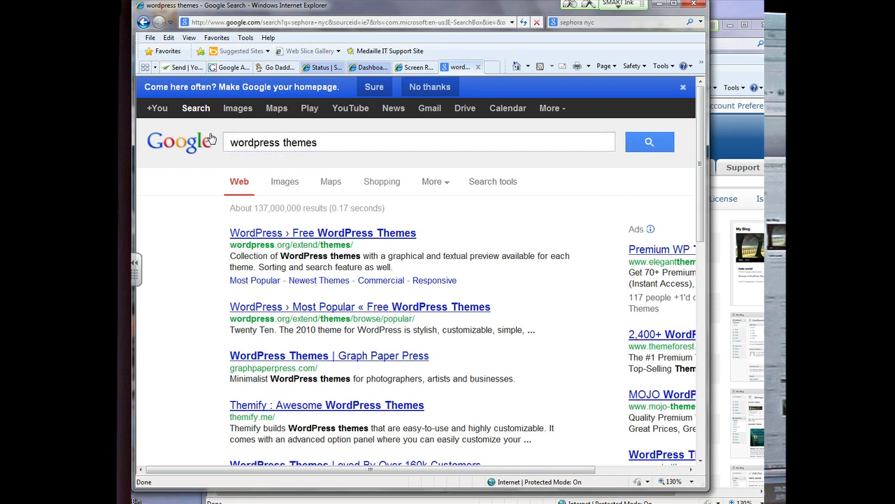
click(348, 238)
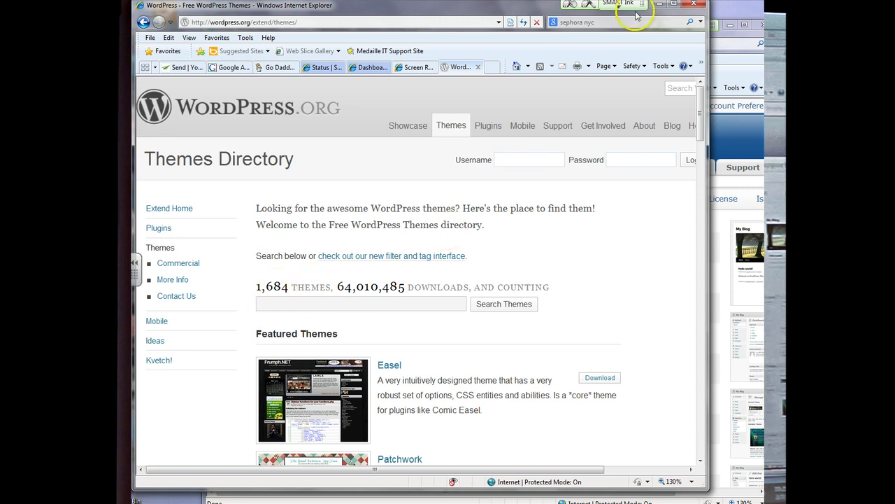
Step: Maximize the browser, open the Easel theme in a new tab and start its preview
click(673, 6)
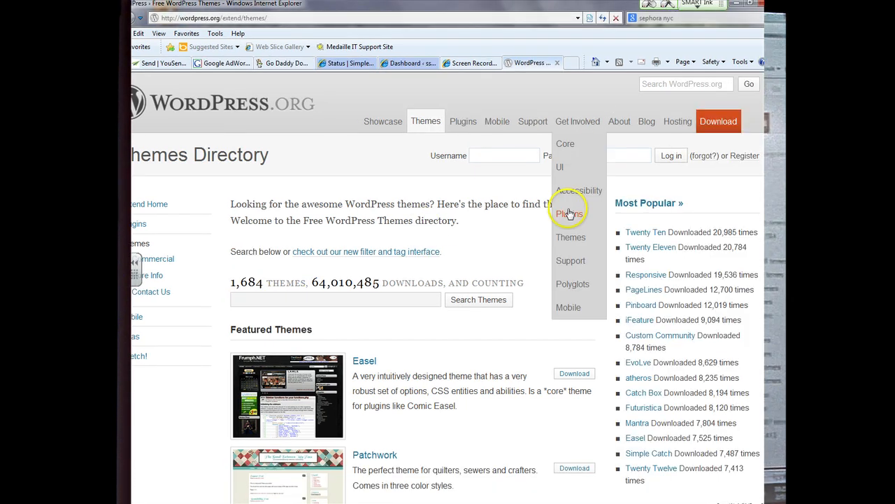
scroll(388, 296, down, 2)
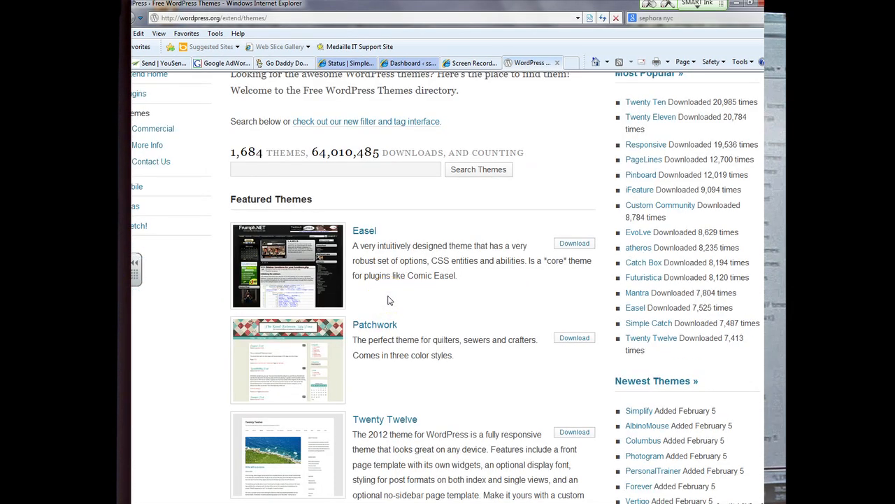
middle_click(306, 272)
click(533, 63)
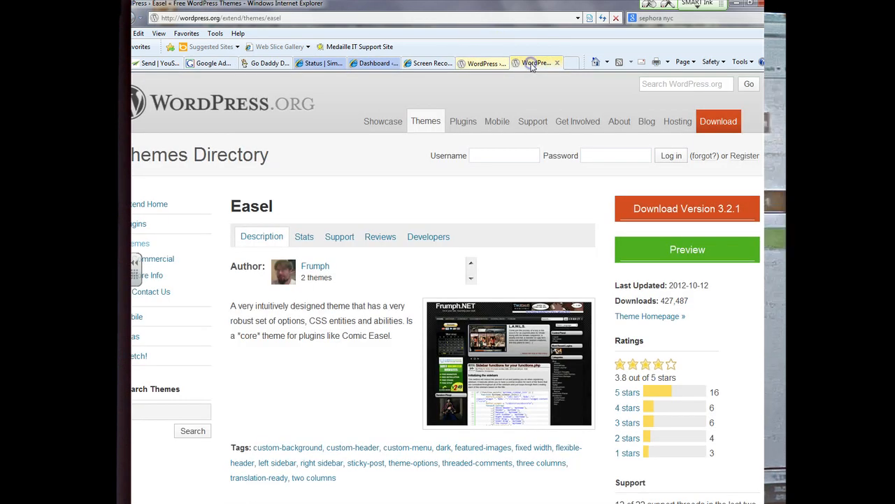
scroll(480, 343, down, 2)
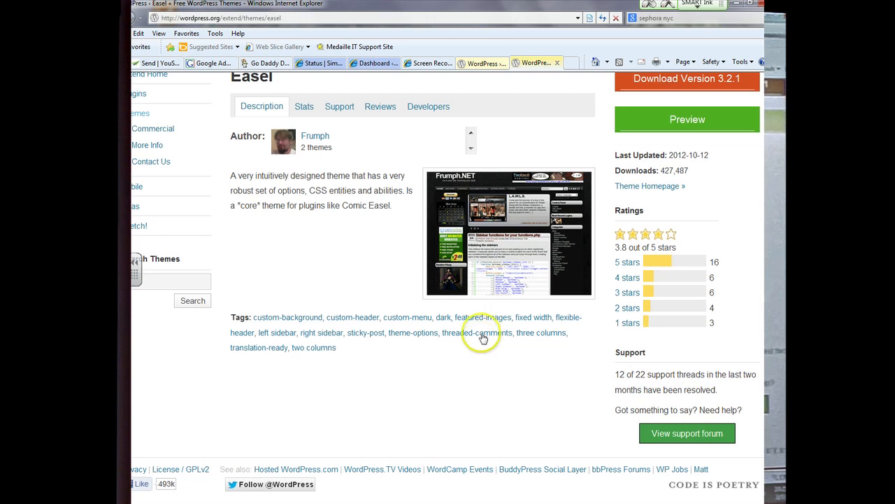
click(476, 251)
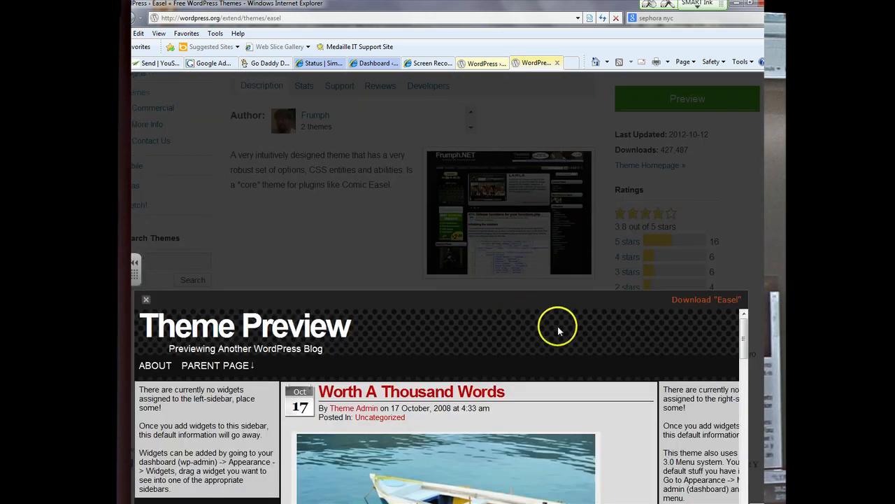
Step: Scroll through the Easel live preview, then close it
mouse_move(744, 322)
mouse_down()
mouse_move(746, 395)
mouse_move(744, 318)
mouse_up()
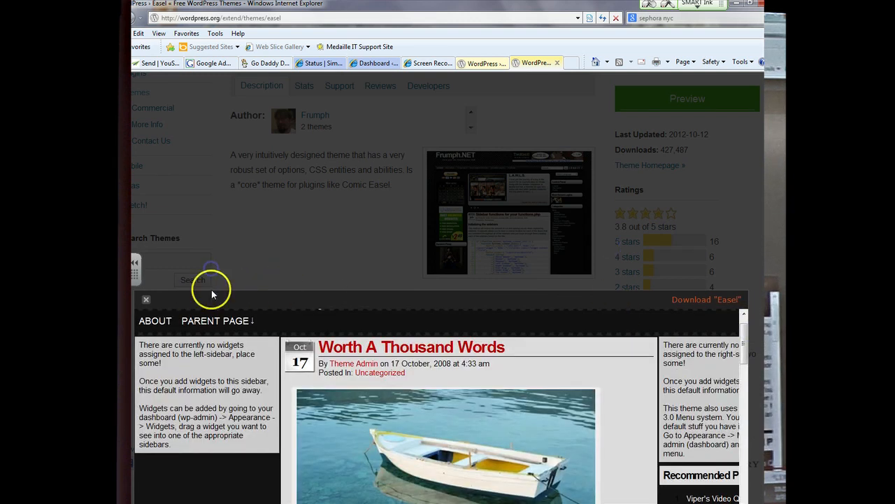
scroll(560, 380, up, 3)
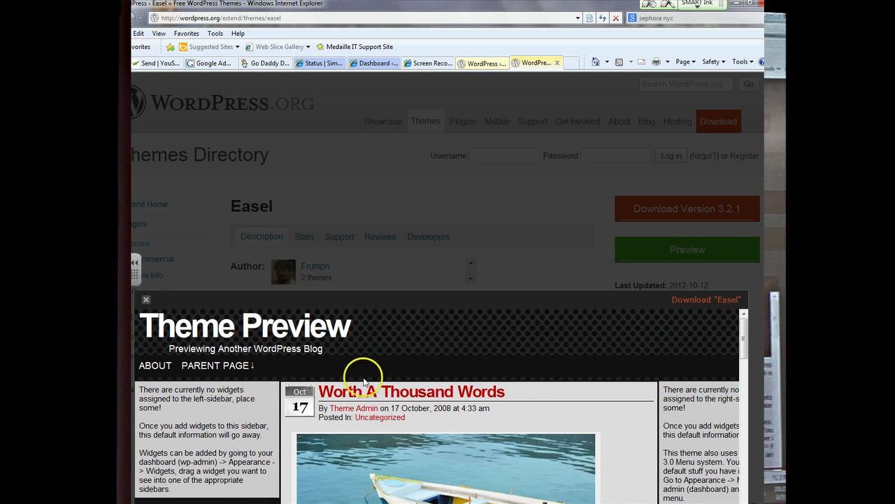
scroll(349, 384, down, 2)
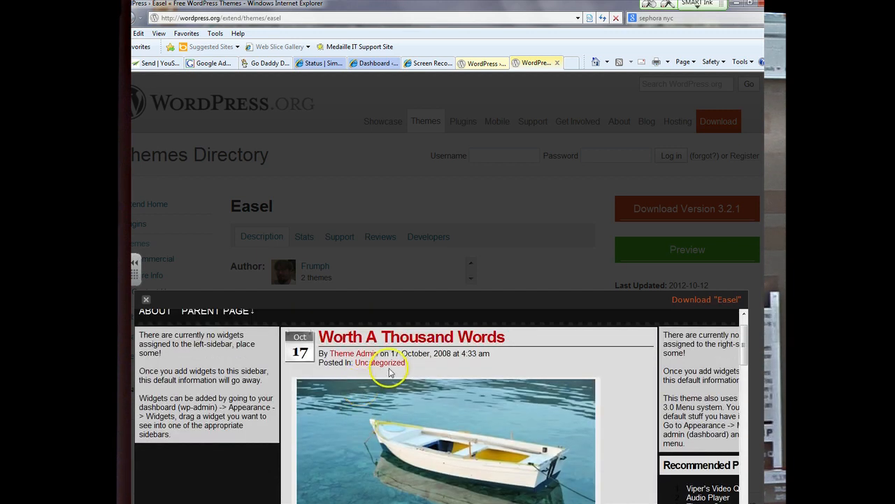
scroll(401, 371, down, 1)
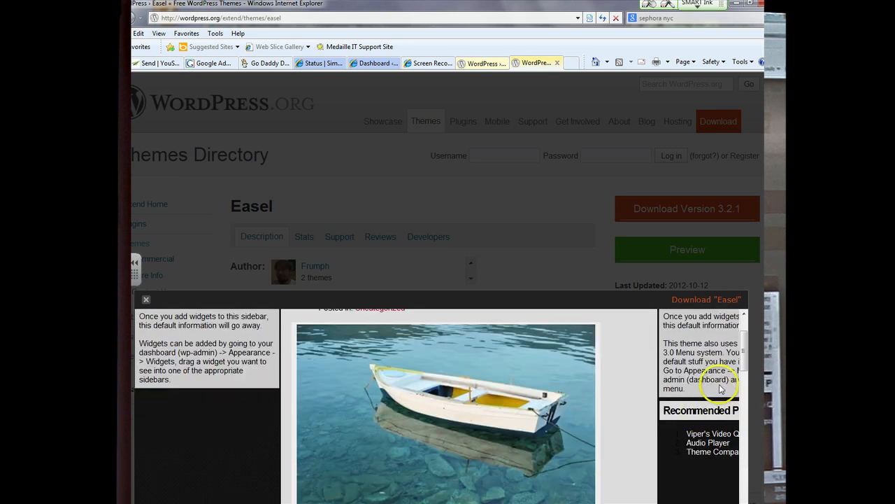
scroll(719, 389, down, 4)
scroll(717, 388, down, 6)
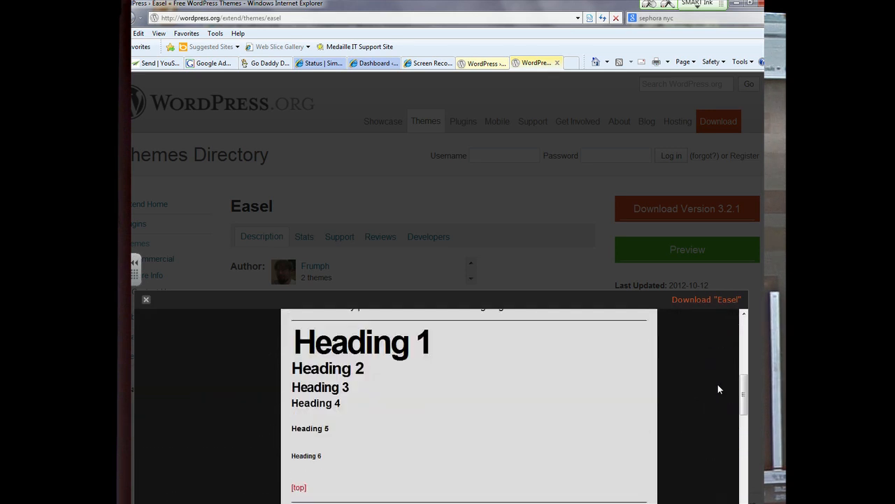
scroll(718, 389, down, 4)
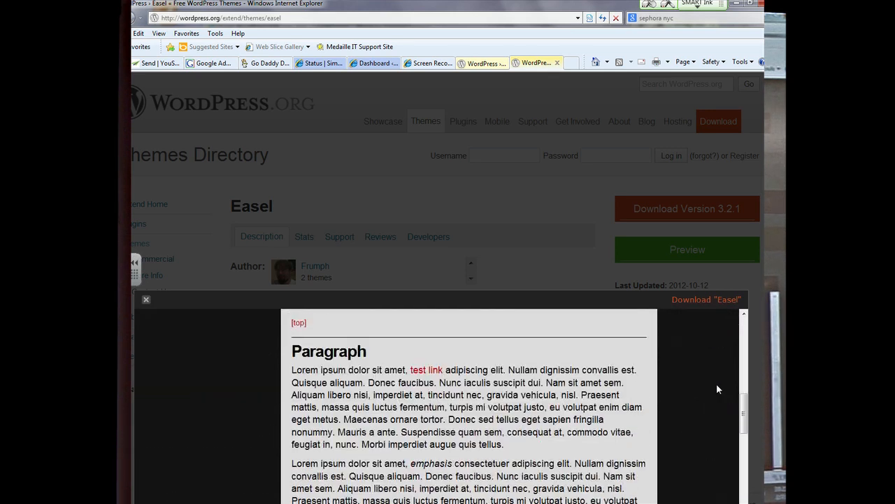
scroll(717, 389, down, 5)
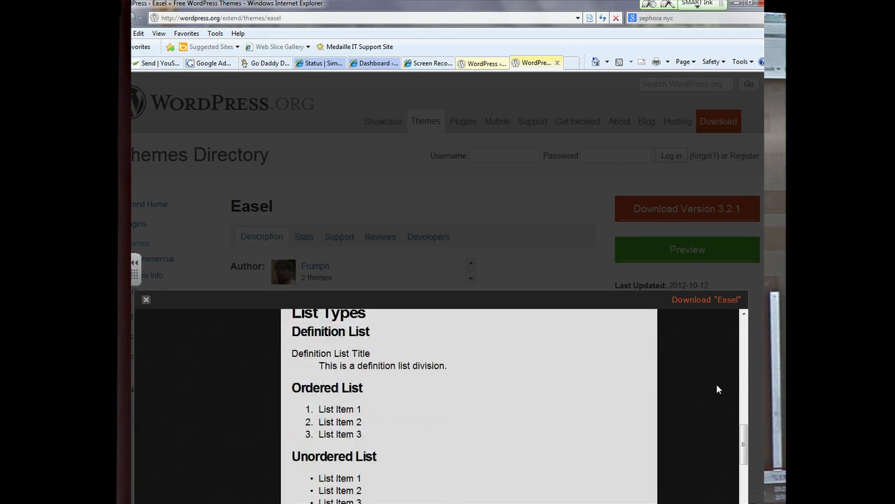
scroll(717, 389, down, 5)
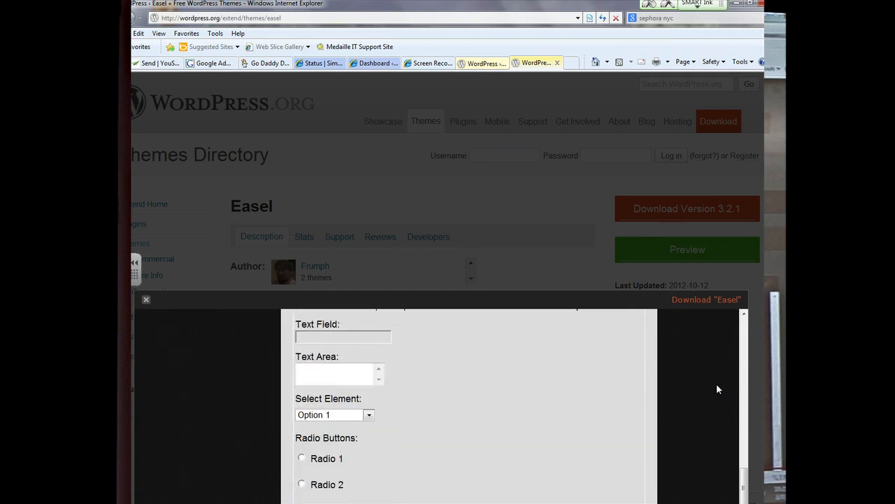
scroll(717, 389, down, 3)
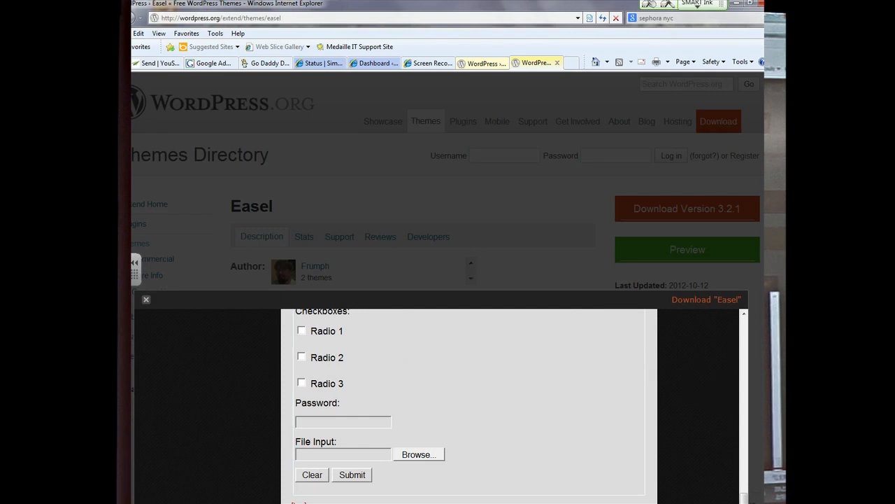
scroll(522, 350, up, 5)
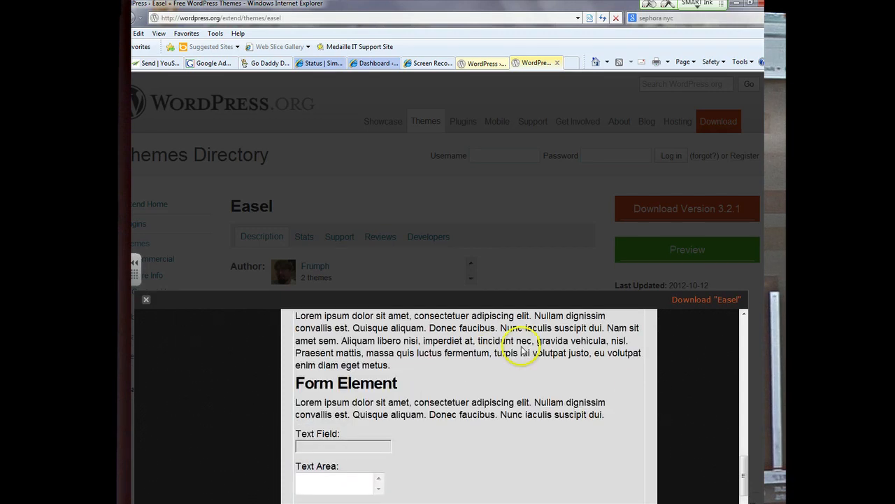
click(146, 299)
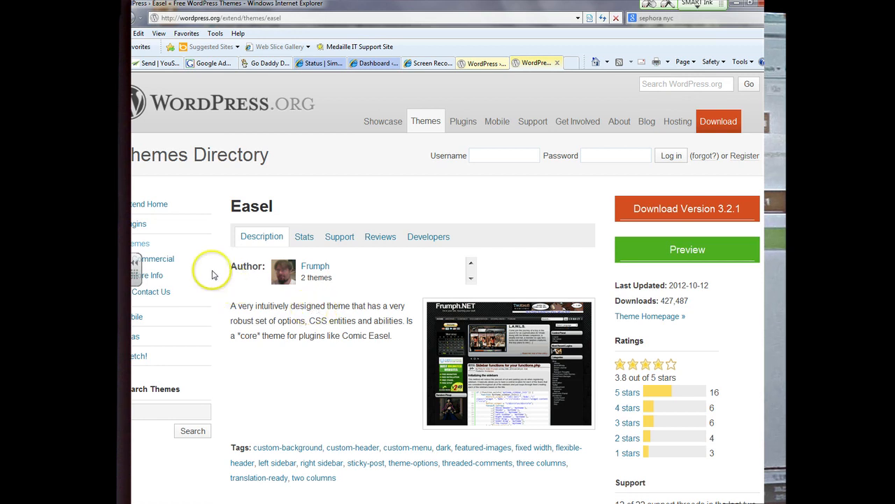
Step: Return to the themes directory and enter 'exercise' in the theme search box
click(486, 62)
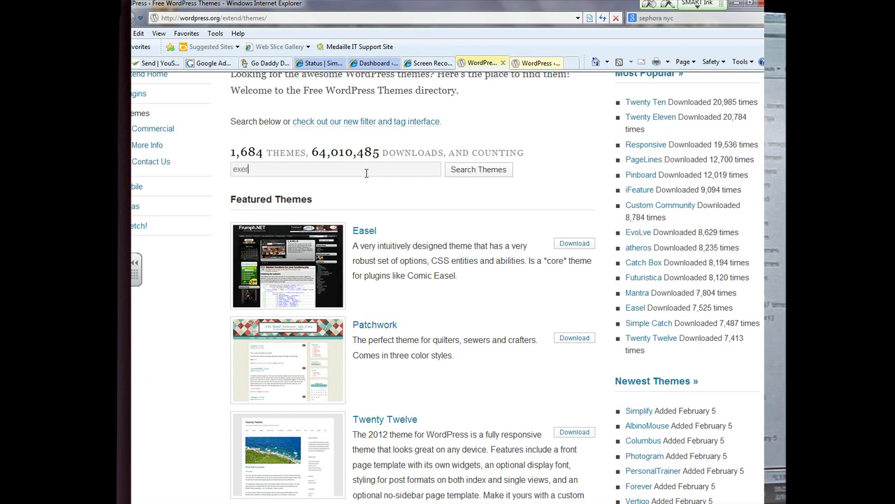
click(366, 173)
text(exercise)
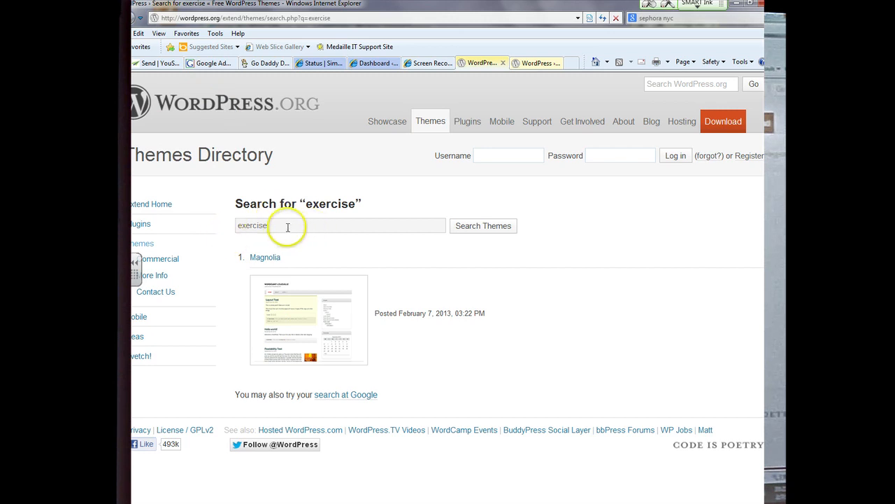
Step: Look through the Magnolia theme's live preview, then go back to the directory home
click(288, 287)
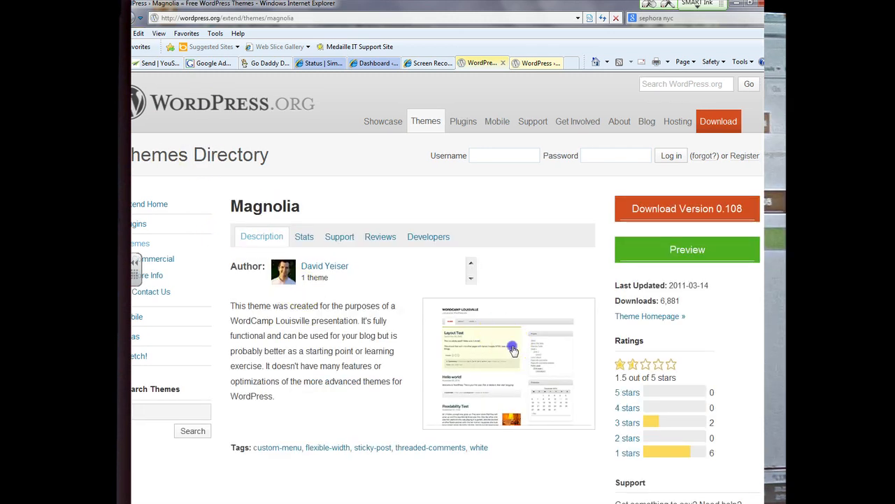
click(510, 348)
scroll(456, 315, down, 4)
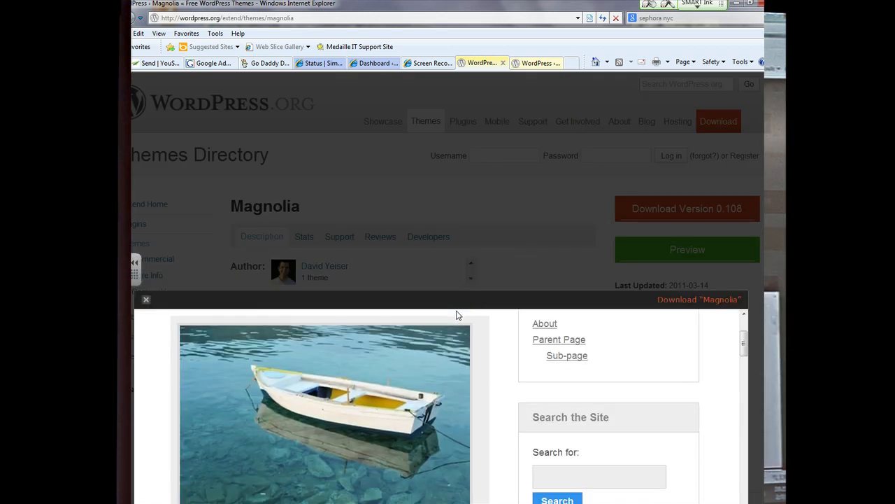
scroll(456, 315, up, 5)
scroll(457, 314, down, 1)
scroll(456, 315, down, 7)
scroll(456, 314, up, 2)
scroll(456, 314, up, 8)
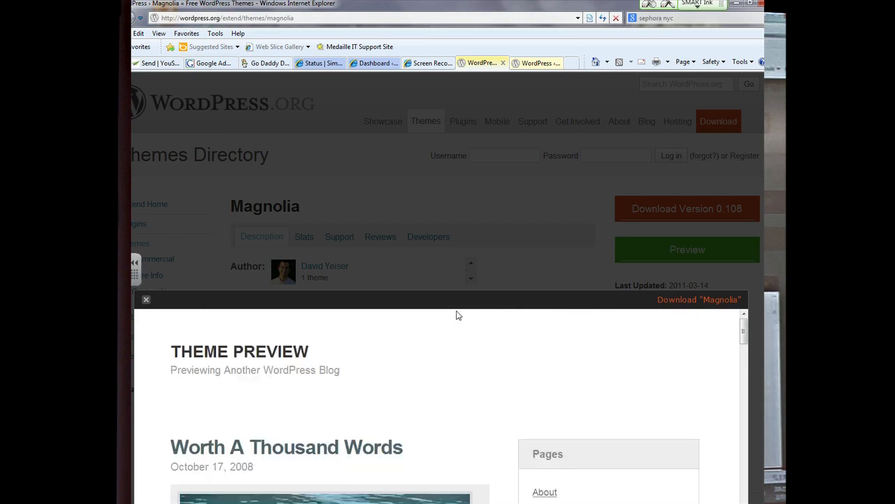
scroll(456, 315, down, 10)
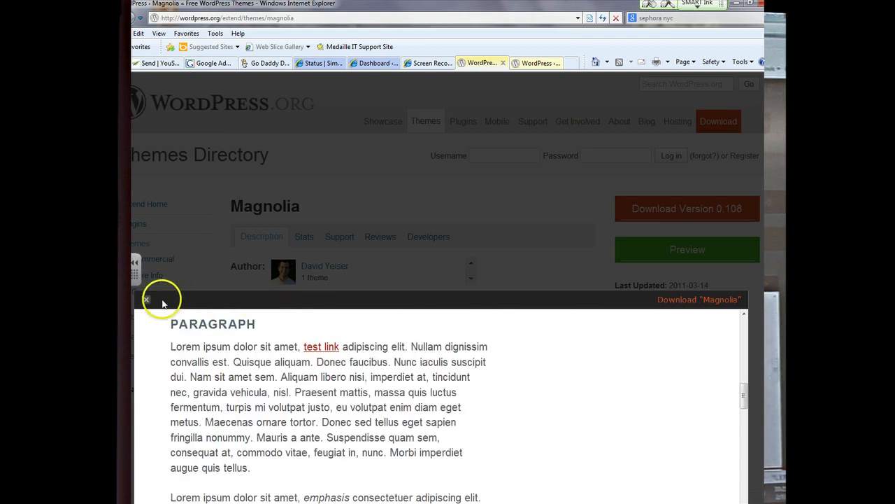
click(146, 299)
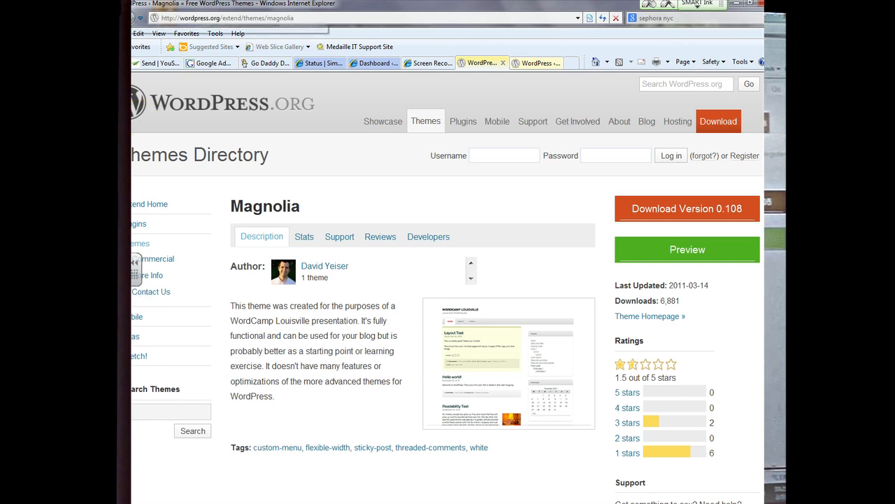
key(alt+Left)
key(alt+Left)
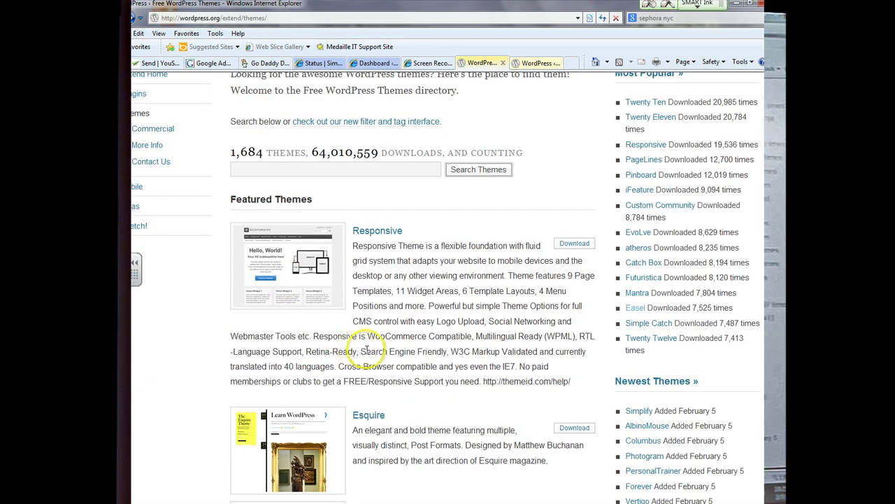
Step: Scroll the Featured Themes list down until Pinboard is visible
scroll(381, 346, down, 5)
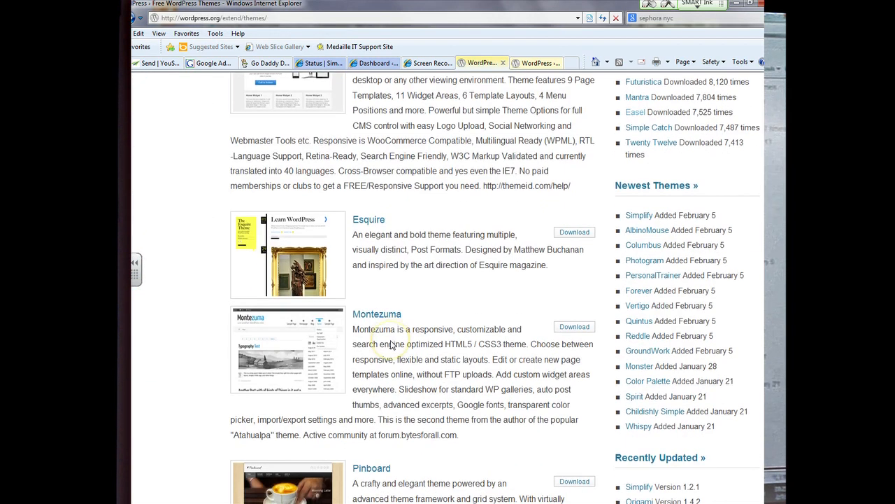
click(294, 279)
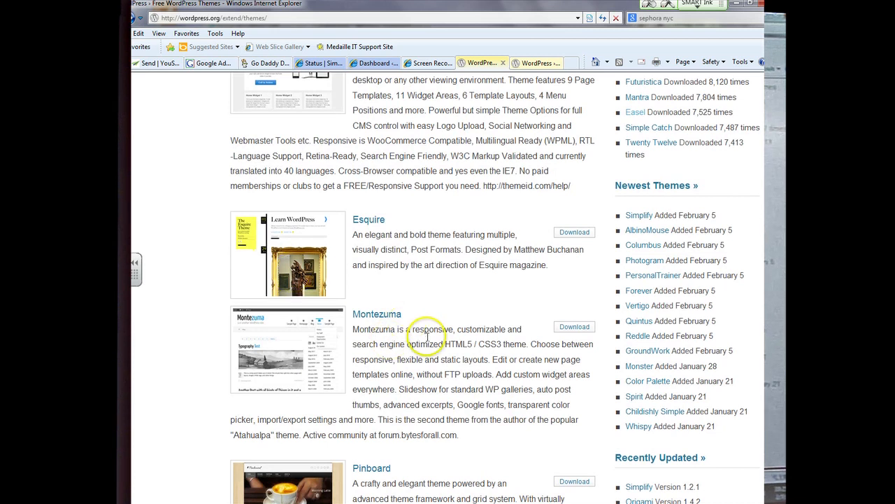
scroll(425, 340, down, 3)
scroll(363, 346, down, 2)
scroll(381, 350, down, 1)
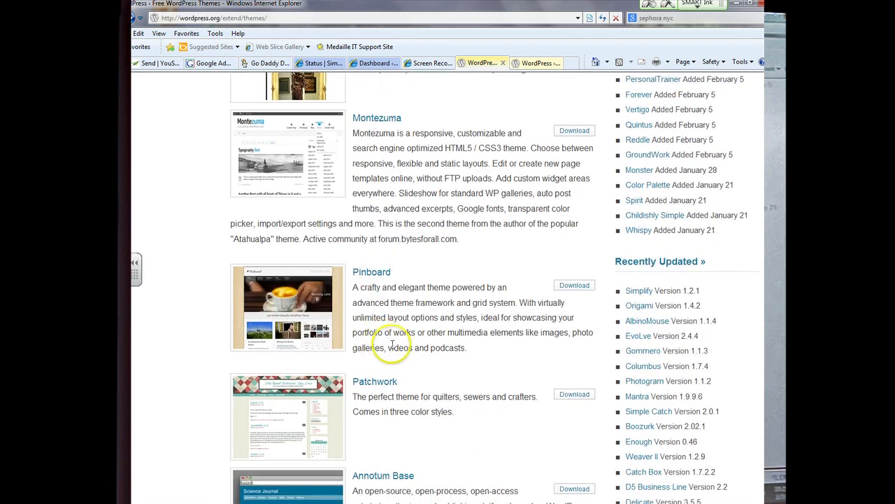
scroll(400, 344, down, 3)
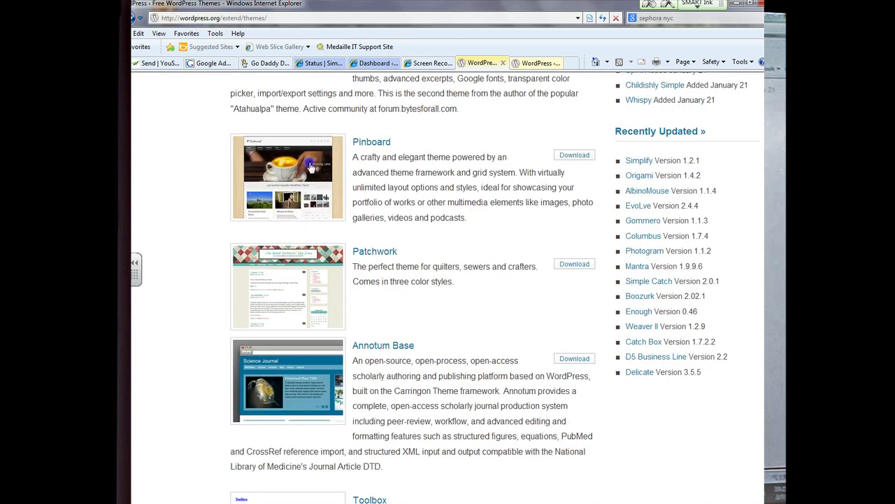
Step: Open the Pinboard theme's details page and look it over
click(312, 168)
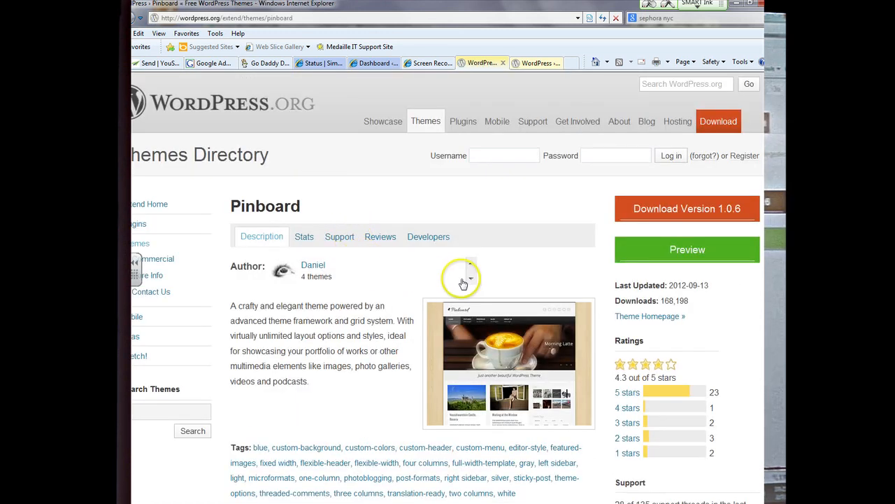
scroll(461, 281, down, 3)
scroll(390, 260, up, 3)
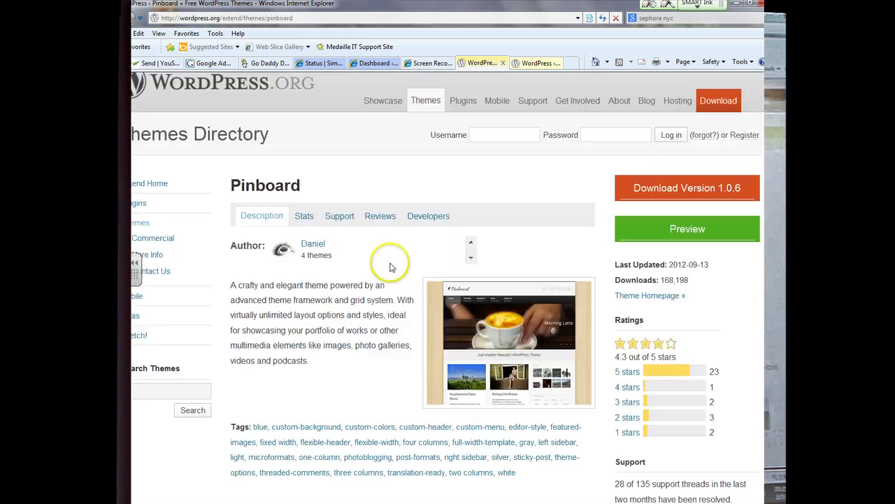
scroll(309, 266, down, 3)
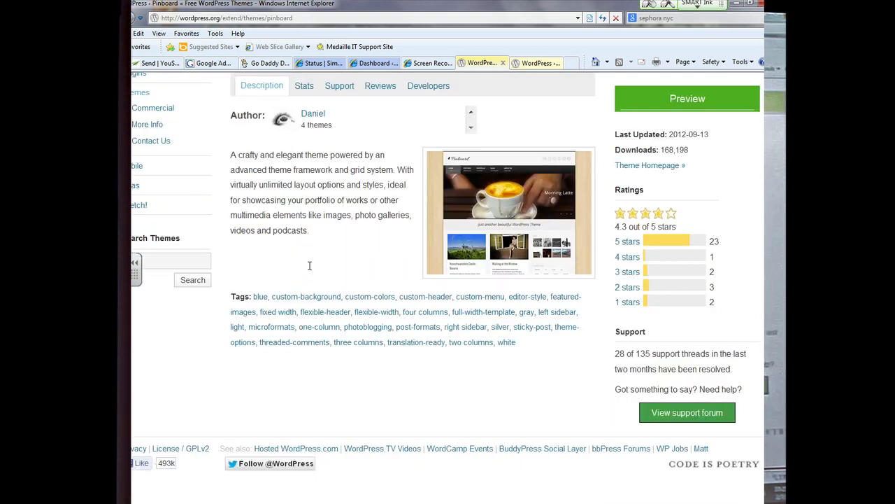
scroll(623, 214, up, 3)
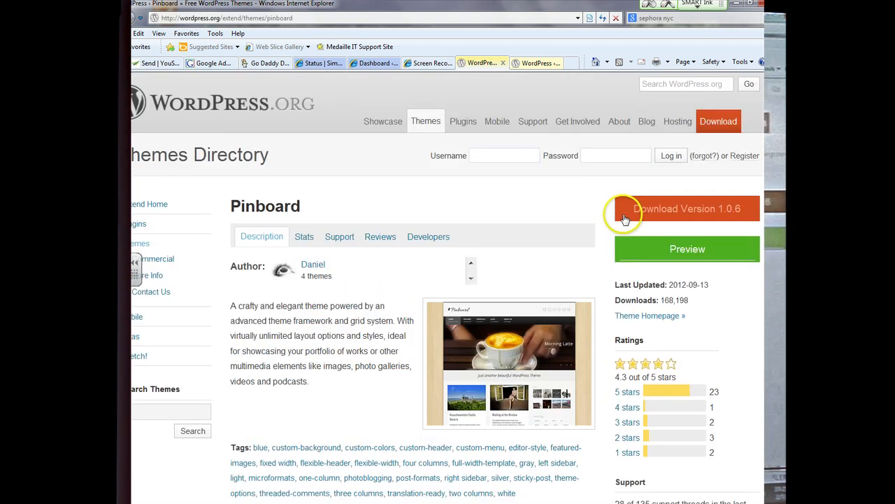
Step: Save pinboard.1.0.6.zip to the Desktop and dismiss the download-complete notice
click(641, 212)
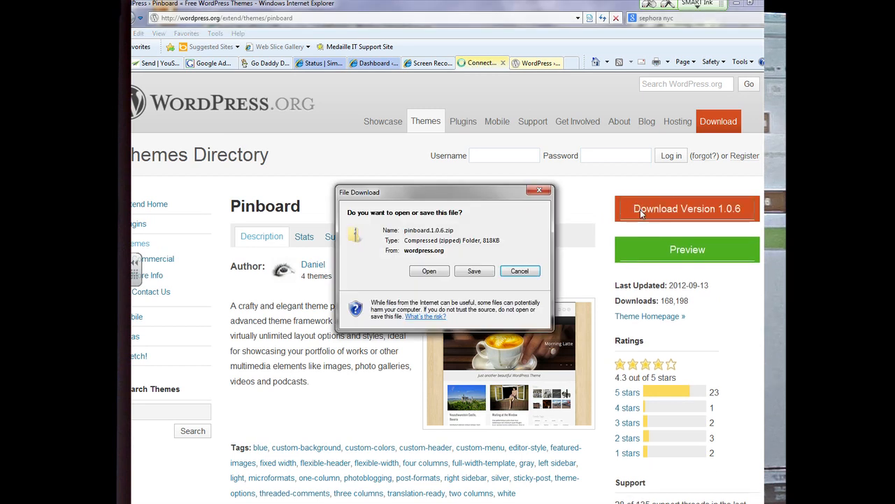
click(474, 270)
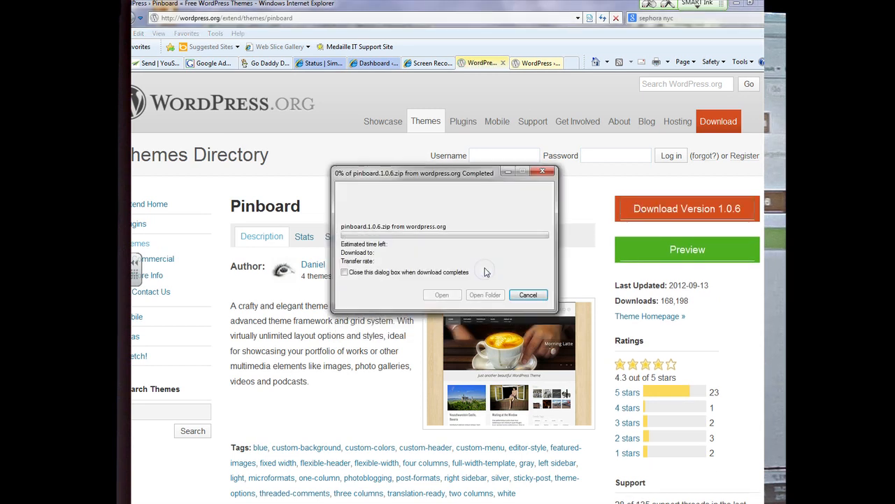
click(377, 254)
click(586, 438)
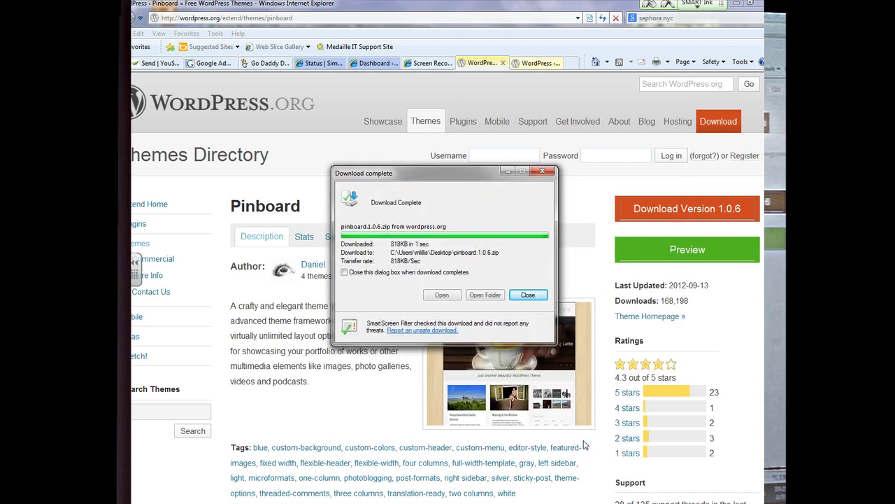
click(527, 296)
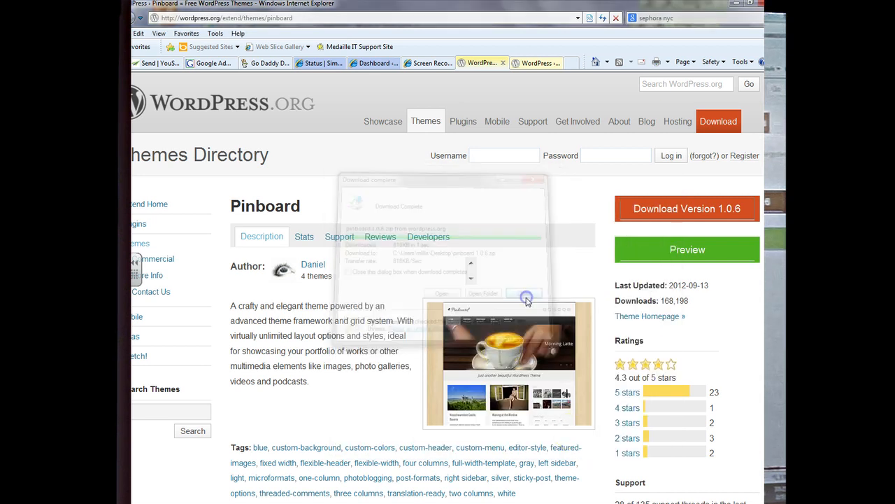
click(526, 64)
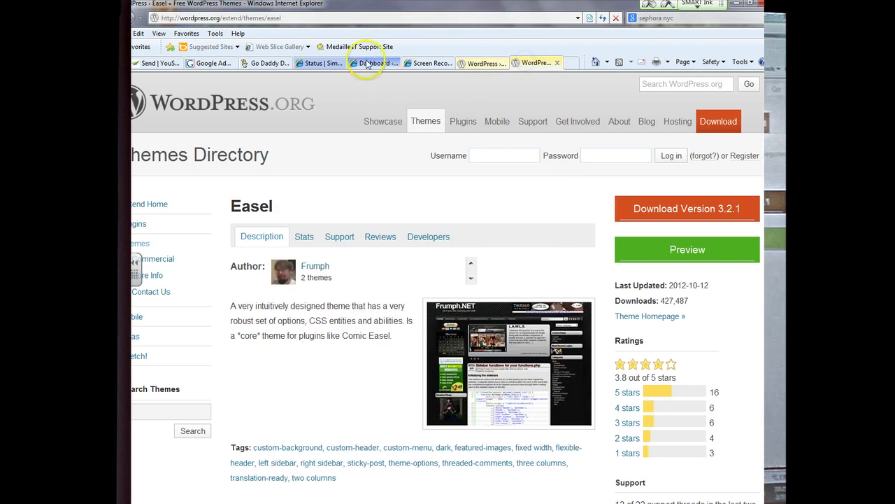
Step: From the admin Dashboard, go to Appearance > Themes > Install Themes
click(364, 64)
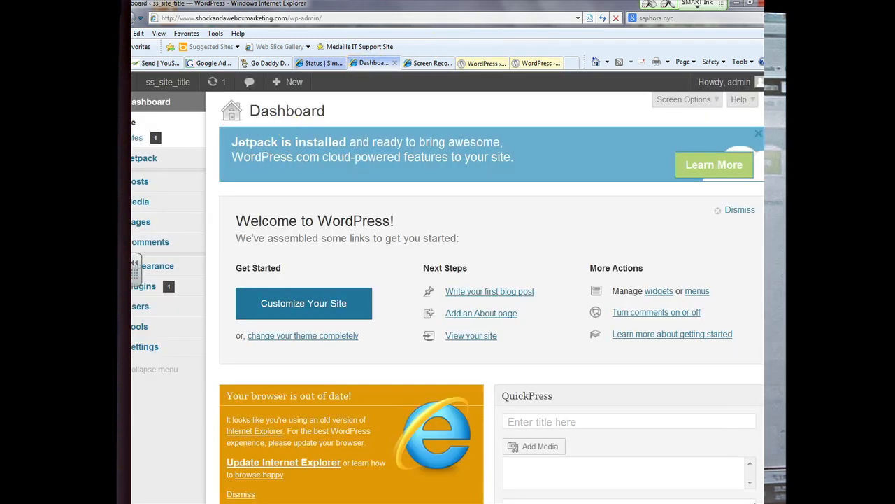
drag(305, 9, 342, 11)
mouse_move(194, 273)
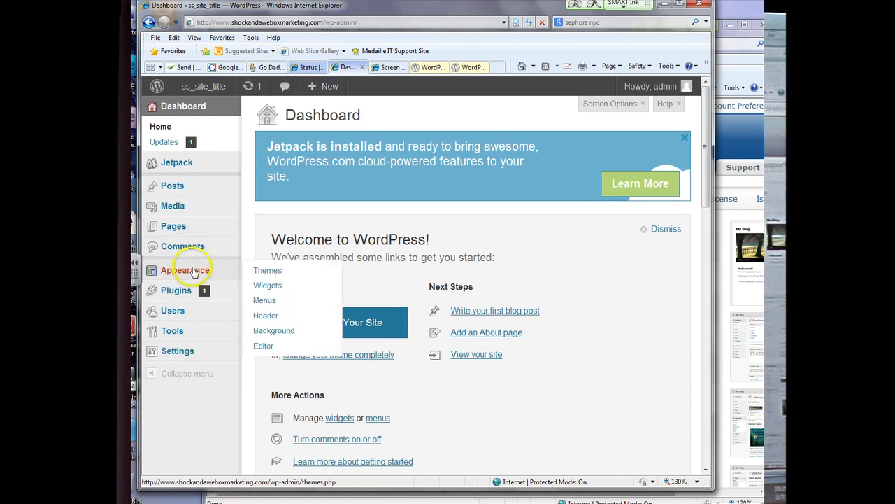
click(256, 276)
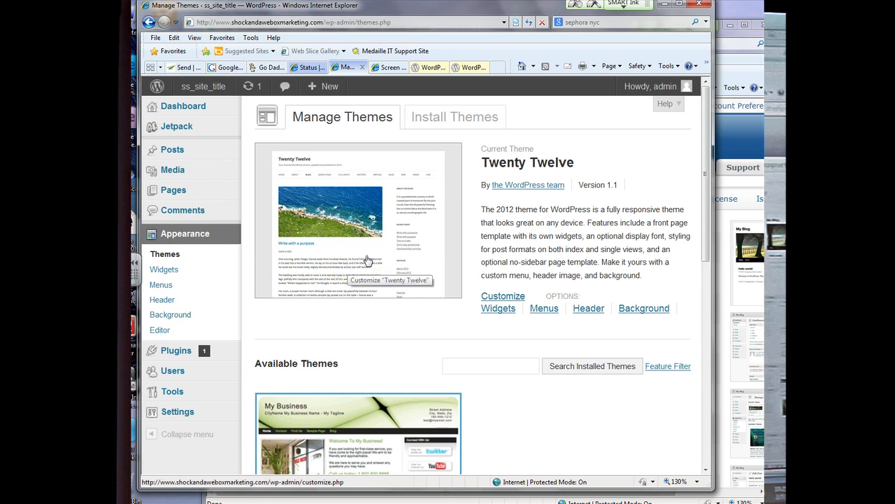
scroll(366, 259, down, 5)
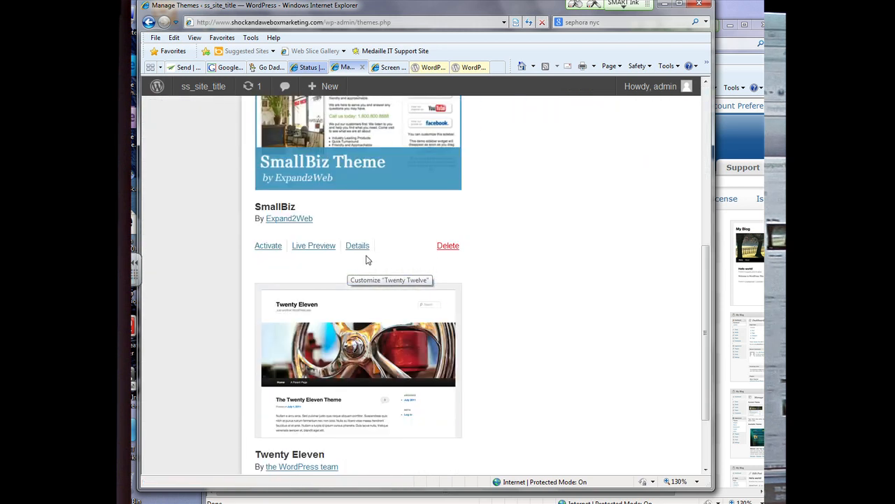
scroll(367, 260, down, 2)
scroll(367, 260, up, 7)
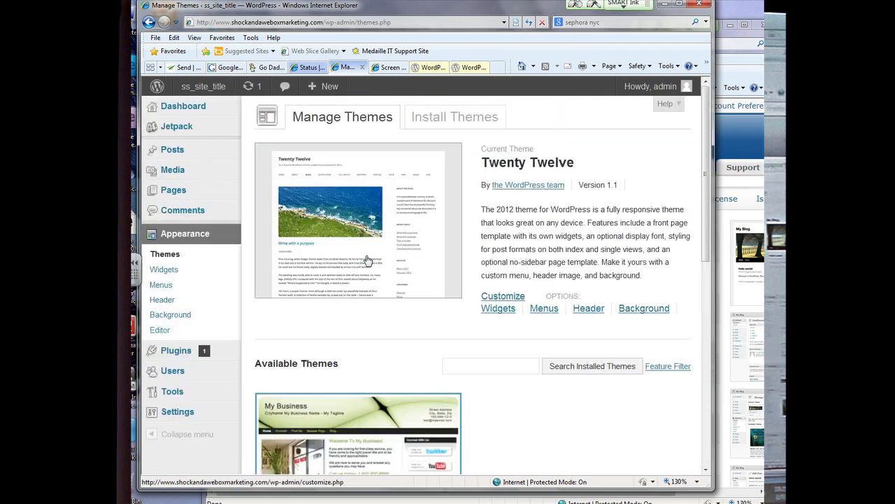
click(458, 120)
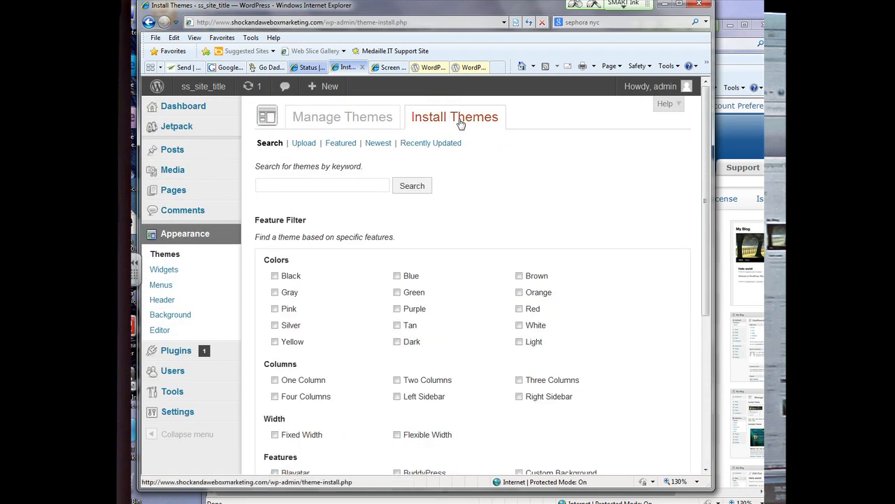
Step: Upload pinboard.1.0.6.zip from the Desktop and install it
click(308, 145)
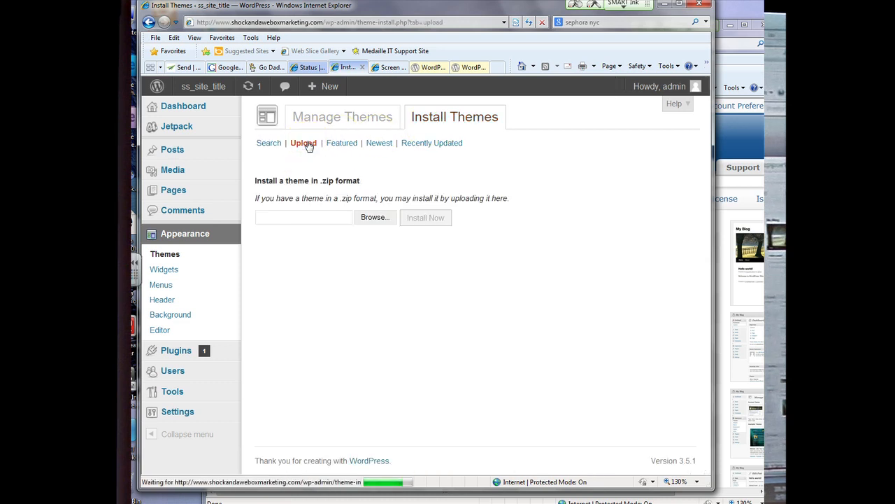
click(381, 219)
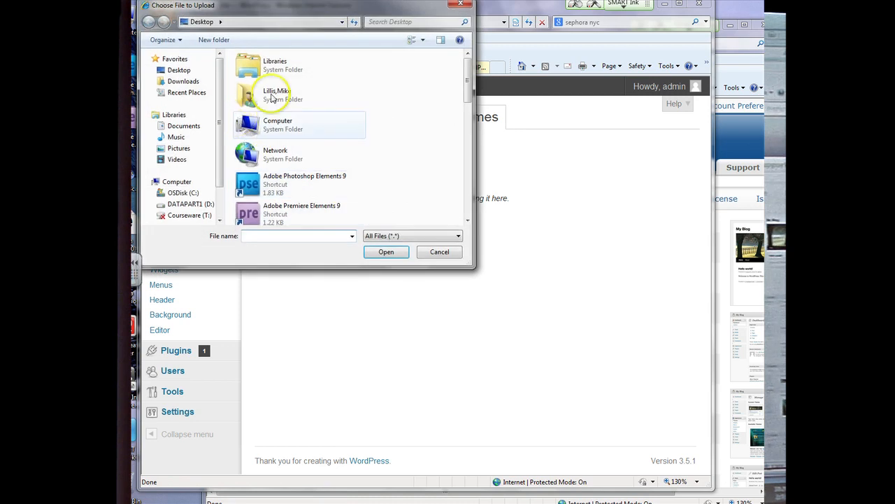
drag(472, 75, 464, 193)
double_click(294, 211)
click(410, 218)
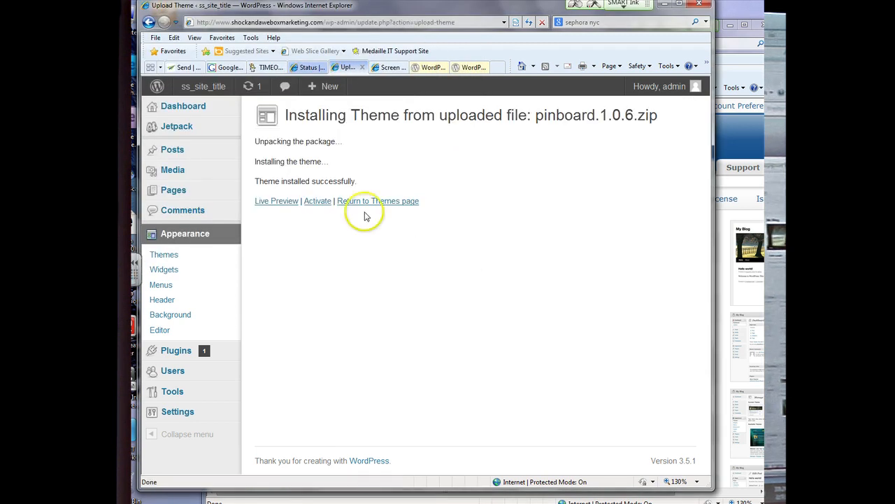
Step: Activate the Pinboard theme and load shockandaweboxmarketing.com to see the live site
click(326, 207)
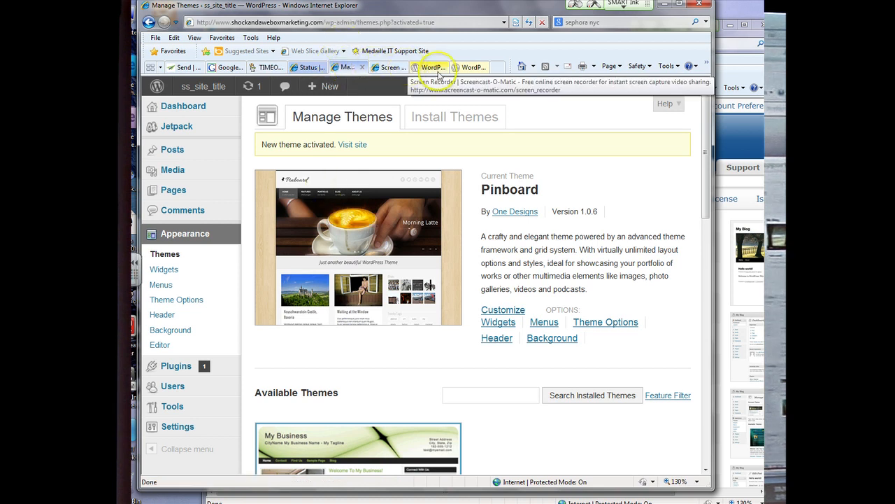
click(469, 67)
click(375, 23)
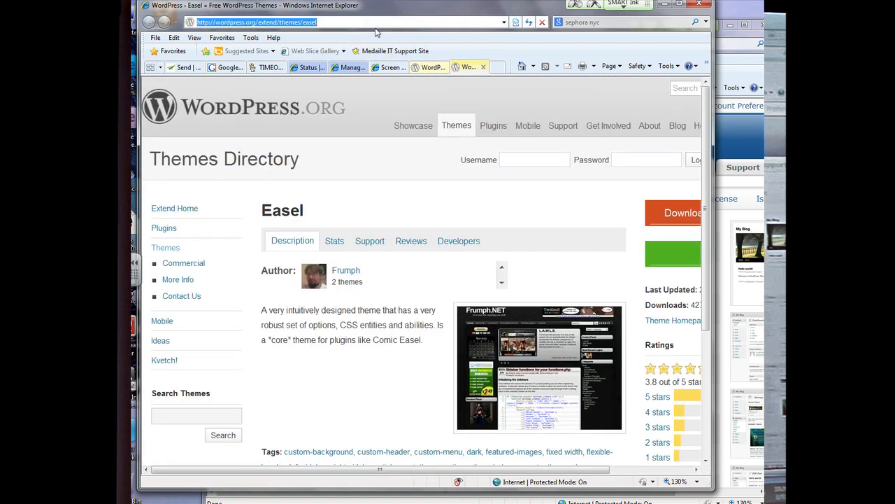
text(shockandawebox)
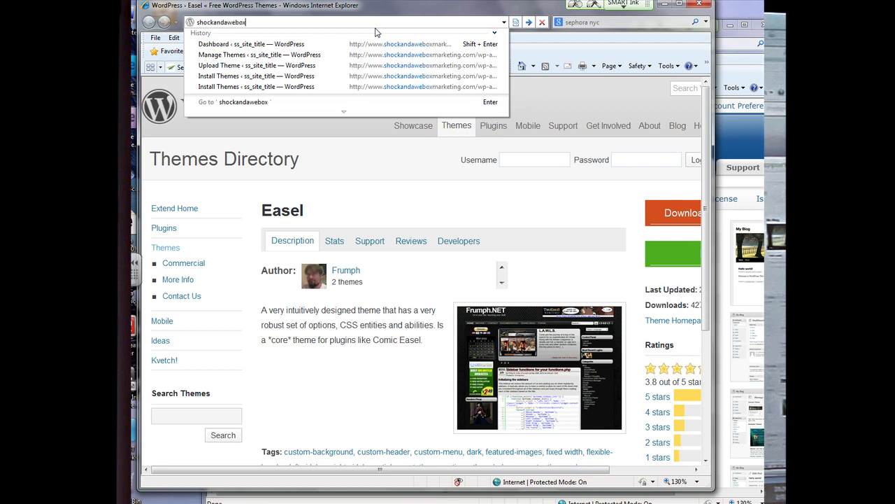
text(marketing.com)
key(Return)
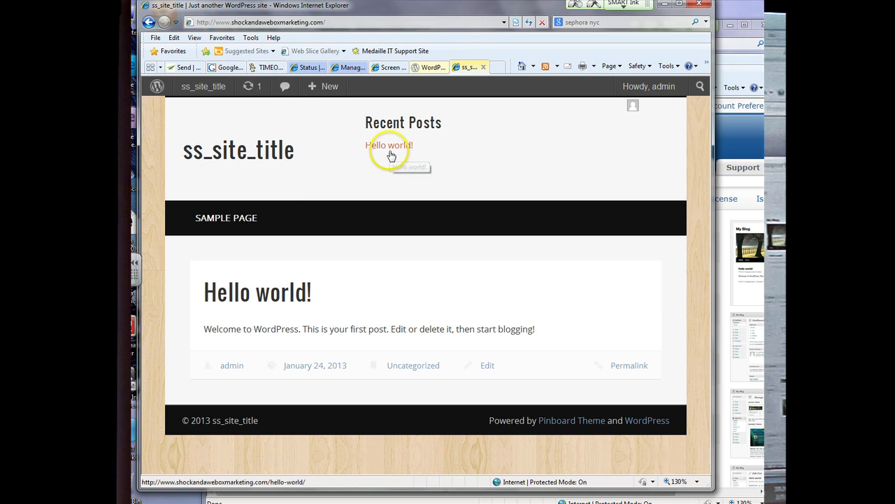
Step: Close the WordPress.org Pinboard tab and return to the Manage Themes admin page
click(432, 70)
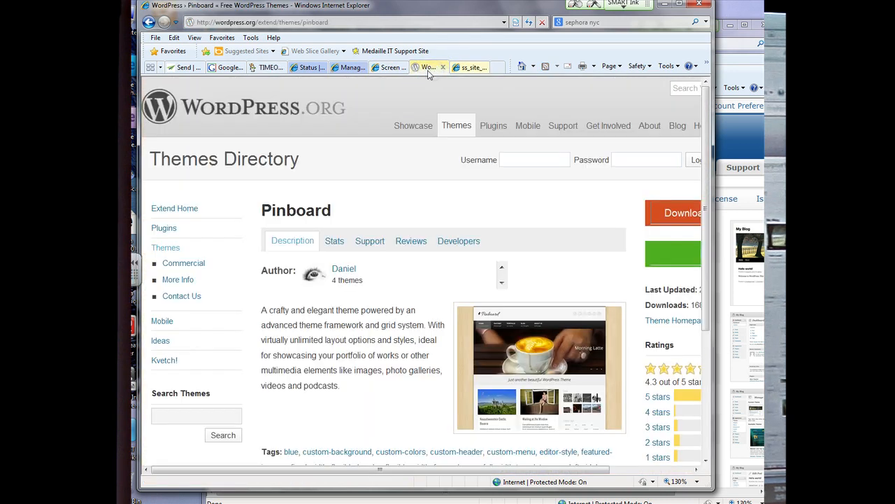
click(444, 68)
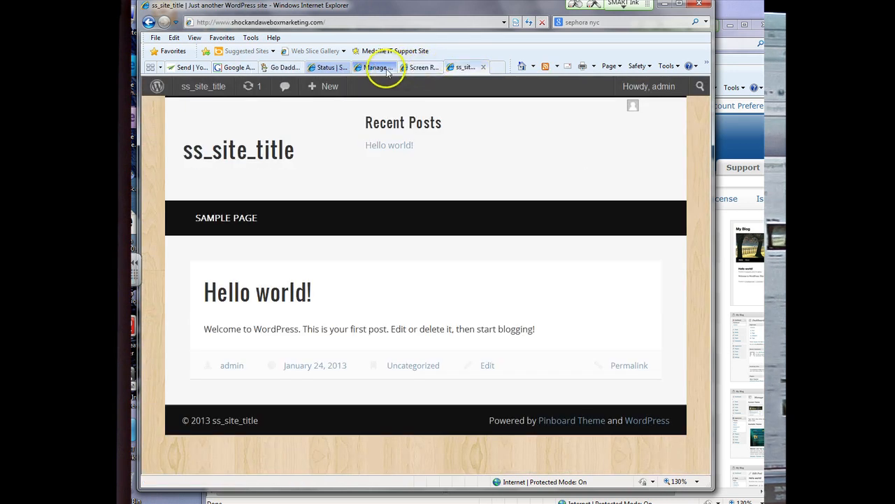
click(365, 70)
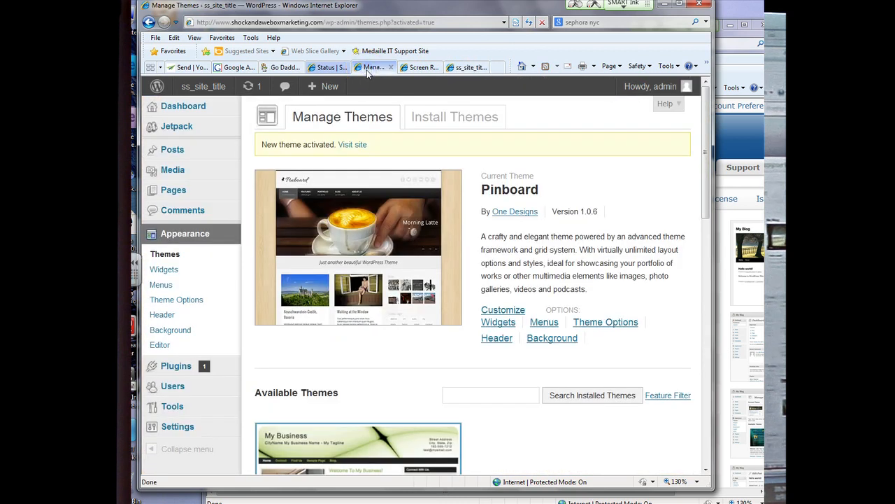
Step: Go to Pages > All Pages and start a new blank page
mouse_move(196, 154)
mouse_move(196, 191)
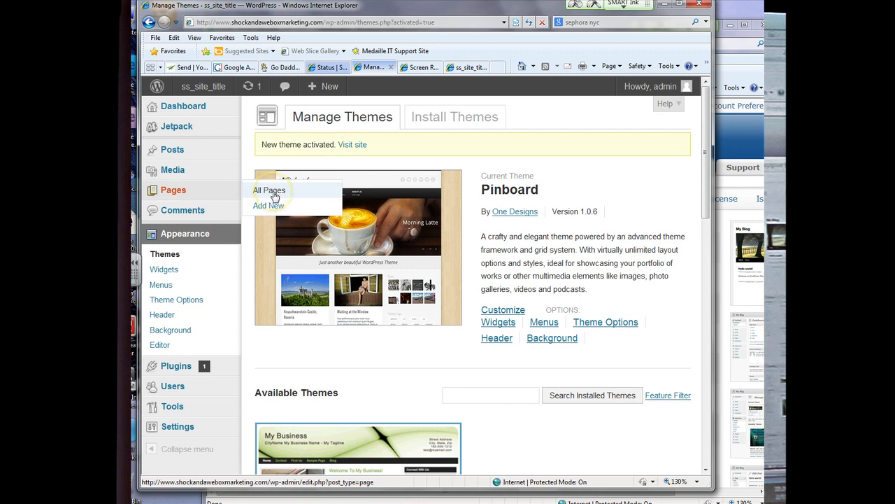
click(276, 206)
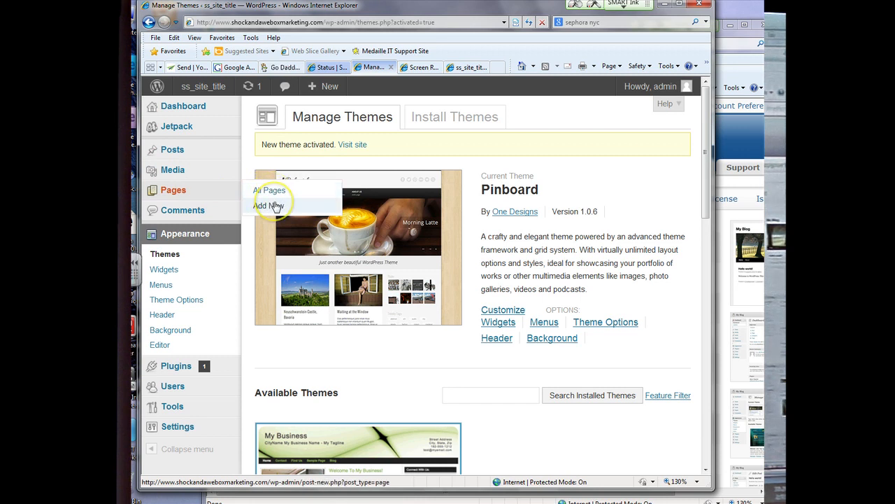
click(275, 196)
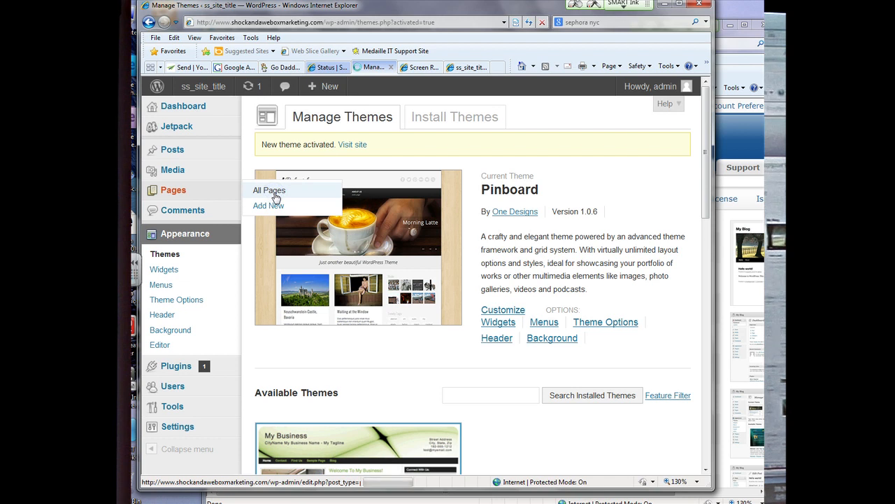
click(311, 223)
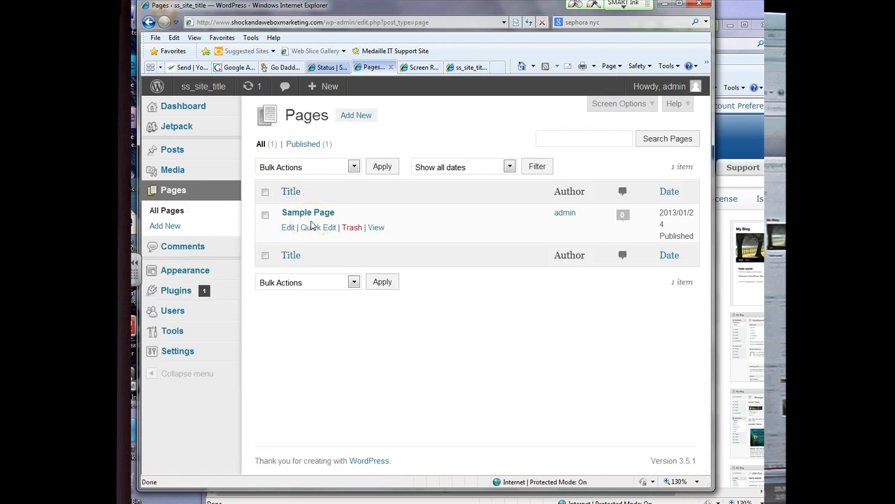
click(363, 116)
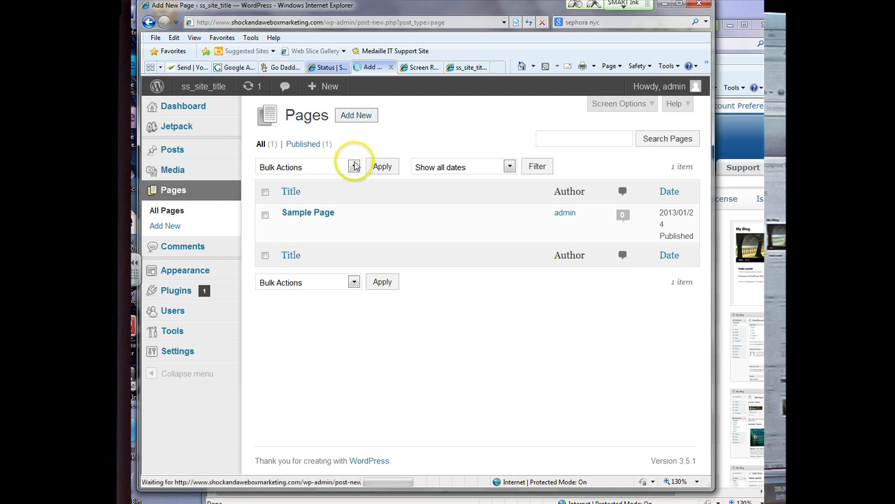
Step: Title the page 'Test' and type the body asking readers to pay attention
click(340, 154)
text(Test)
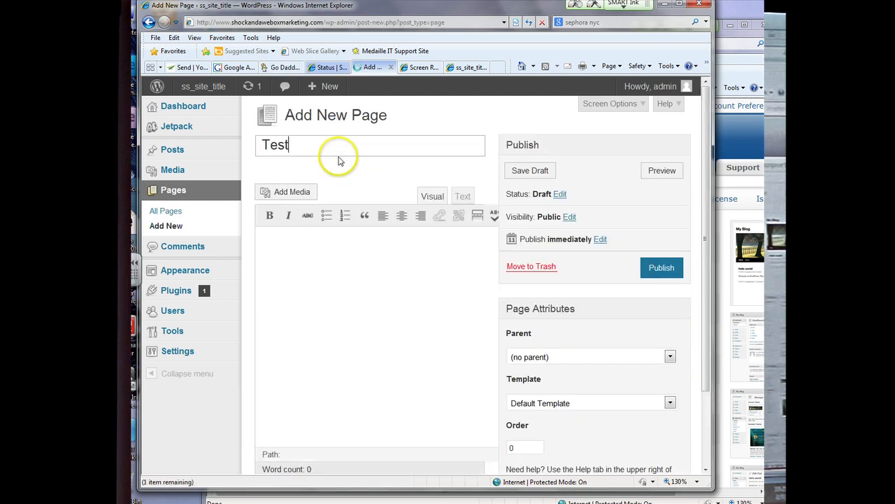
click(353, 260)
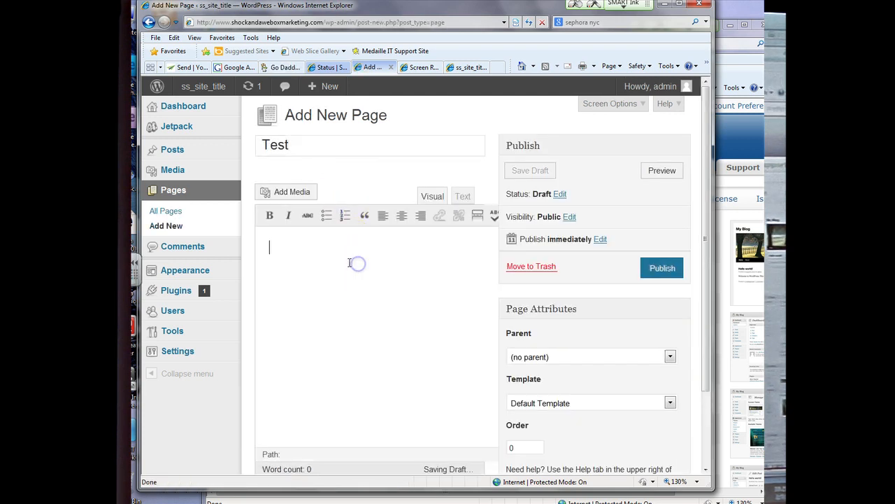
text(Pay attention you won't remember what i said la)
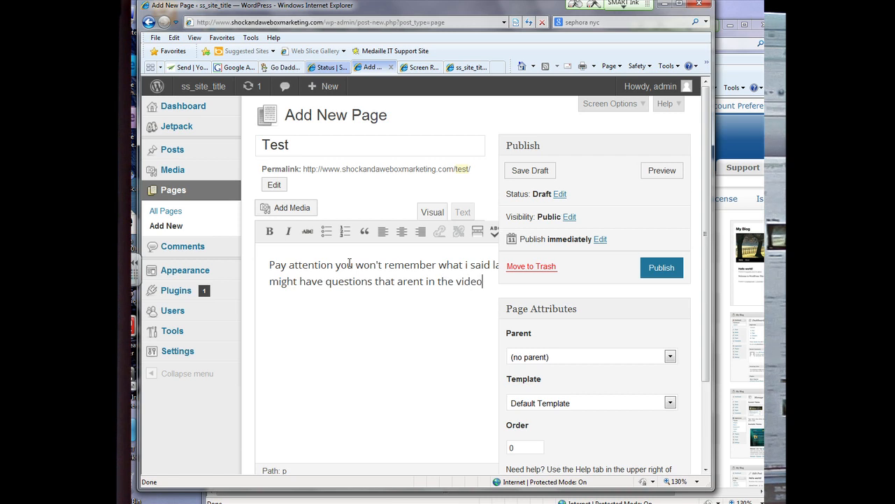
Step: Preview the Test page, then close the preview and return to the editor
click(662, 171)
click(388, 67)
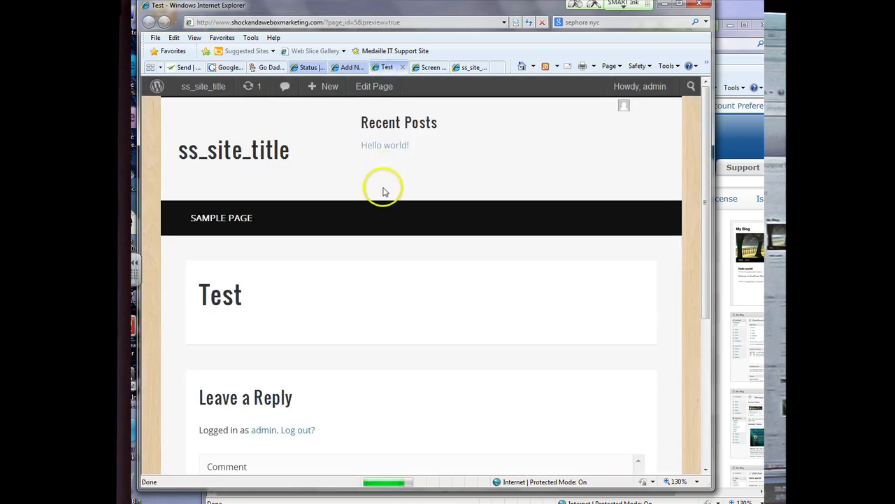
scroll(383, 191, down, 1)
scroll(384, 190, up, 1)
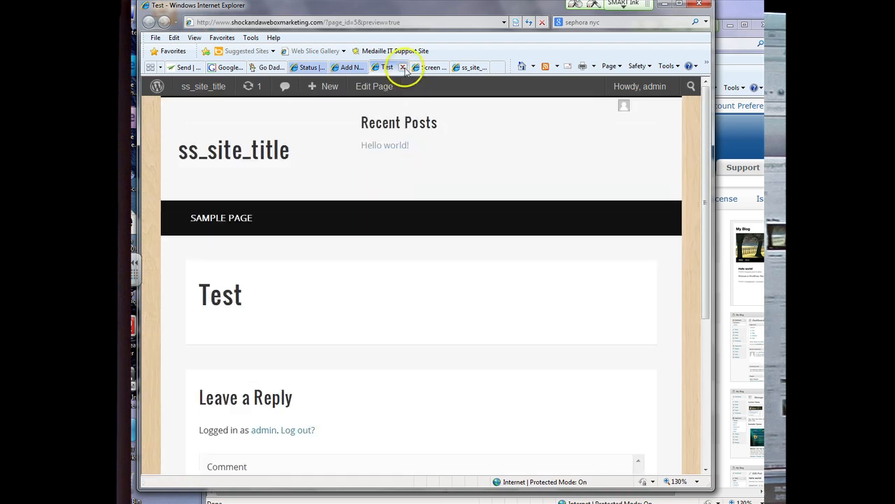
click(403, 67)
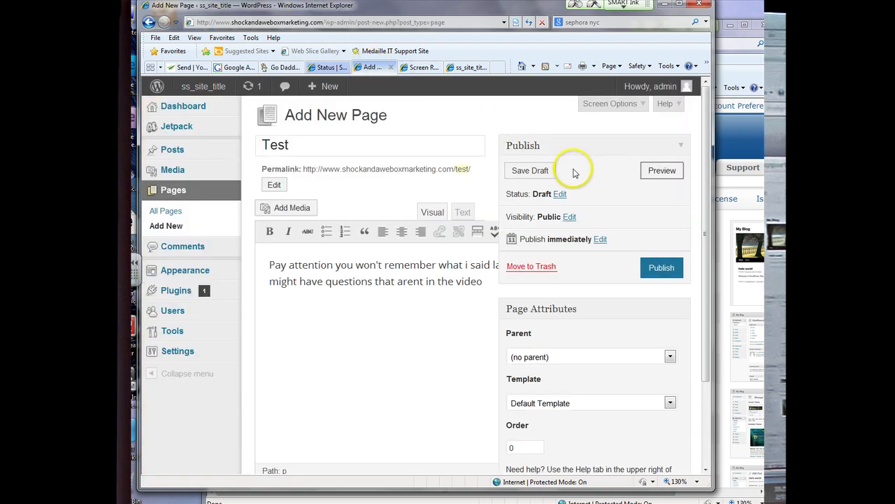
Step: Publish the Test page and view it live on the site
click(659, 267)
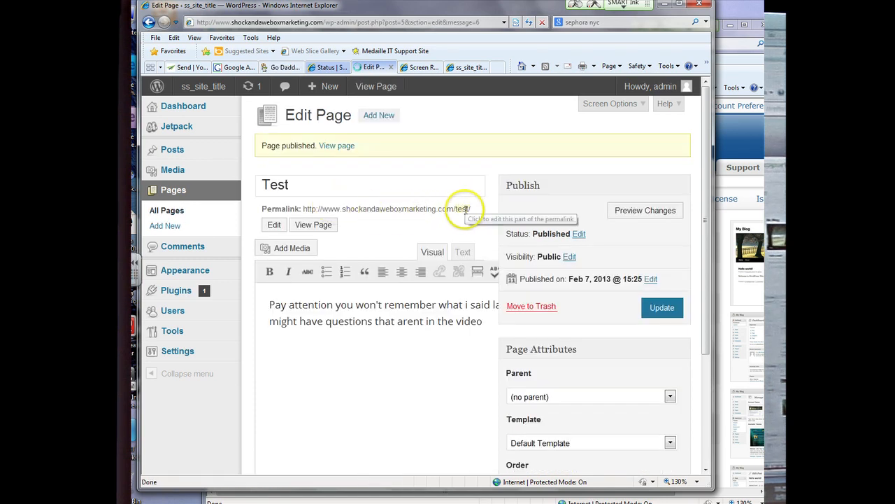
click(302, 180)
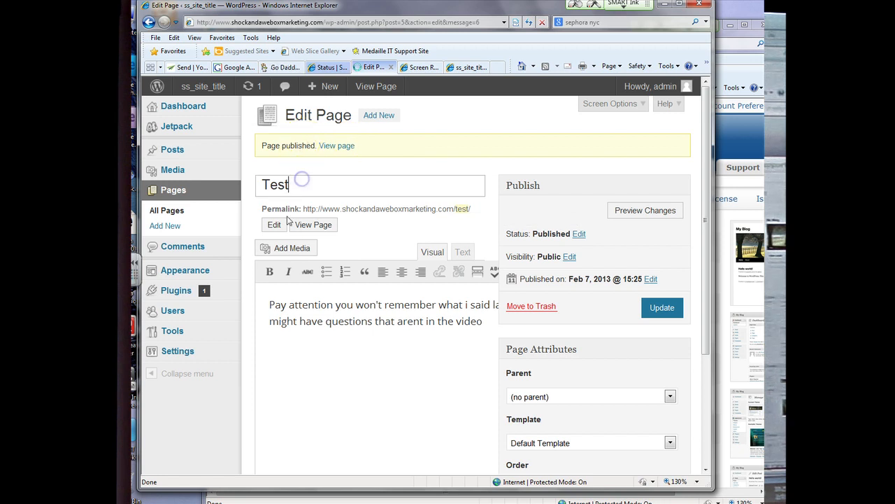
click(320, 233)
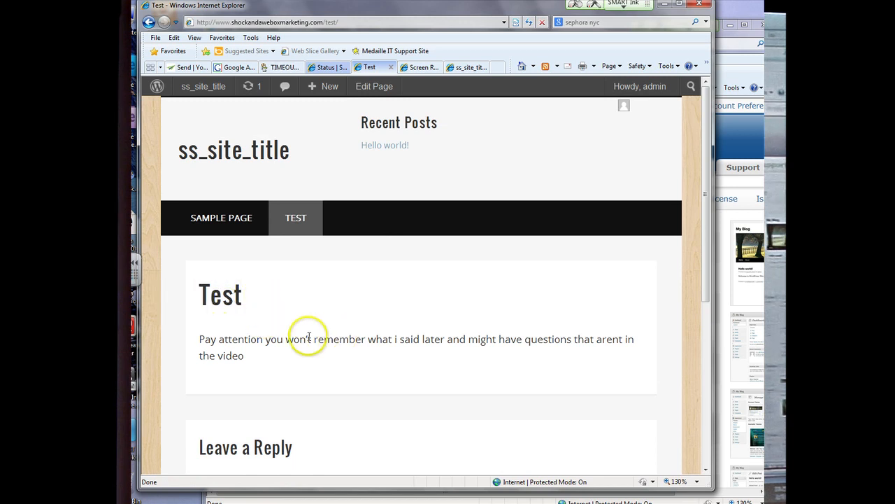
drag(422, 340, 468, 340)
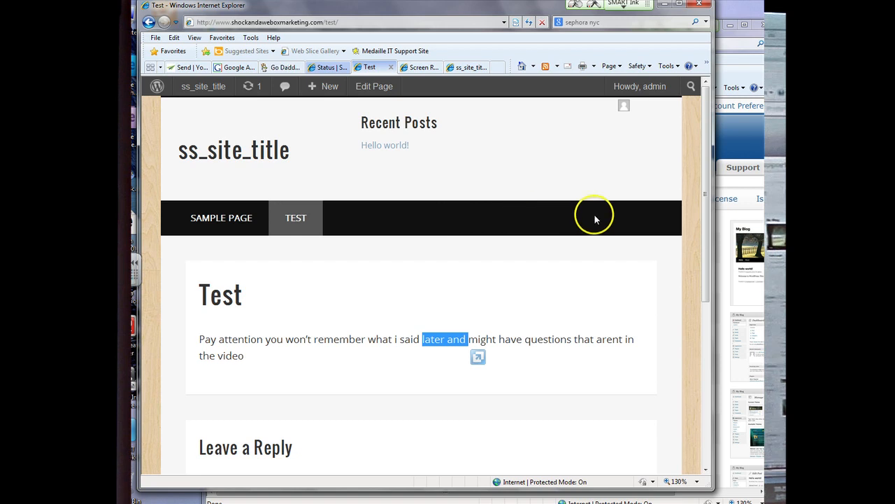
Step: Move between Sample Page and Test in the site's navigation bar
click(256, 215)
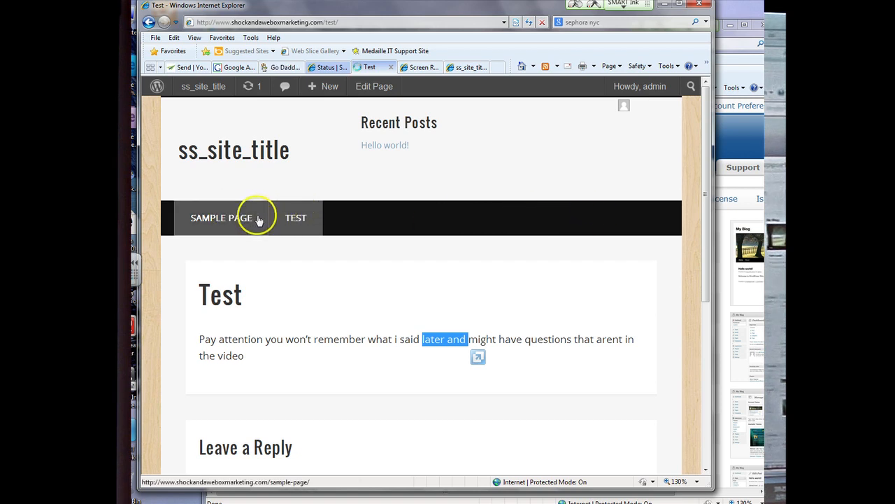
click(296, 219)
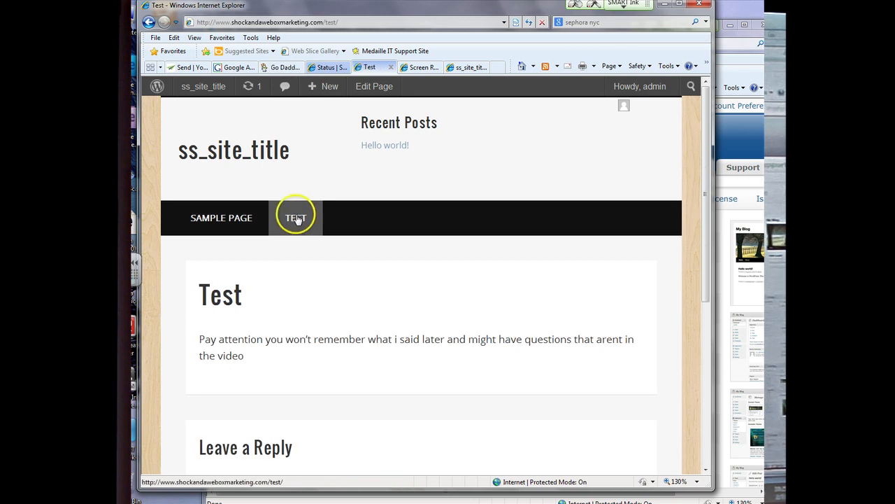
scroll(296, 216, down, 5)
scroll(295, 213, up, 4)
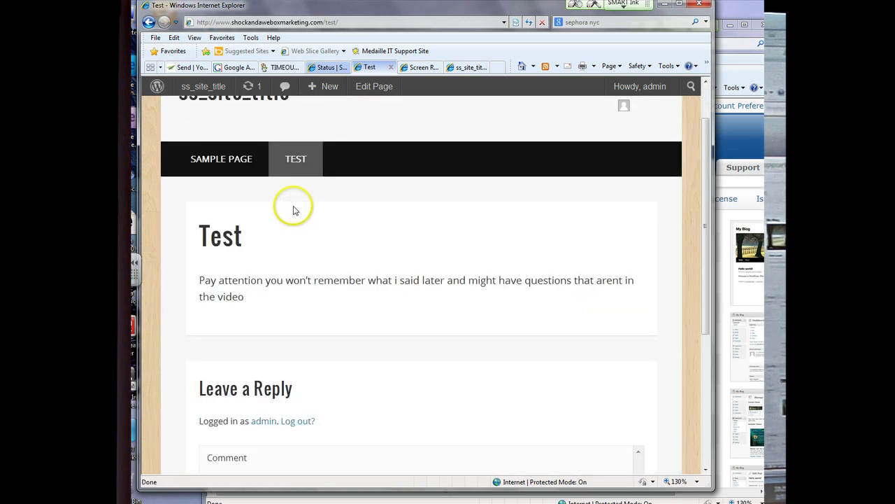
Step: Close the Go Daddy tab, revisit the other tabs, and go back to the Sample Page
click(324, 67)
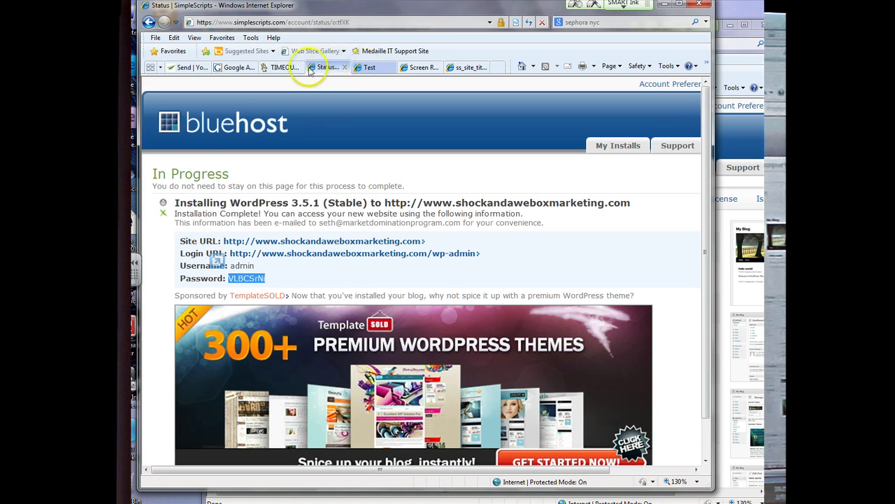
click(289, 68)
click(299, 68)
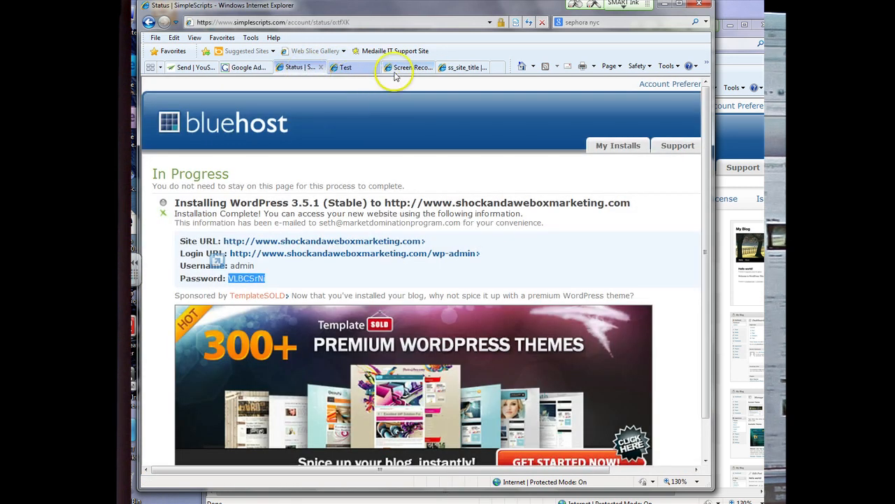
click(396, 70)
click(448, 71)
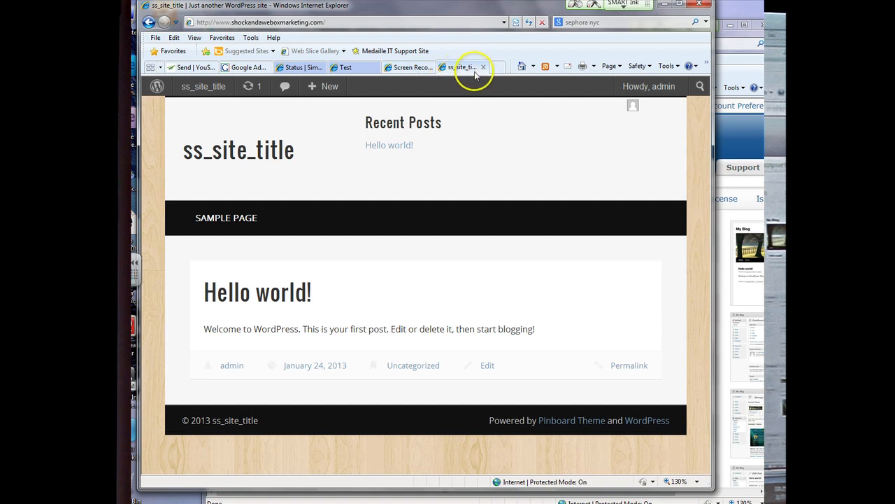
click(394, 68)
click(302, 67)
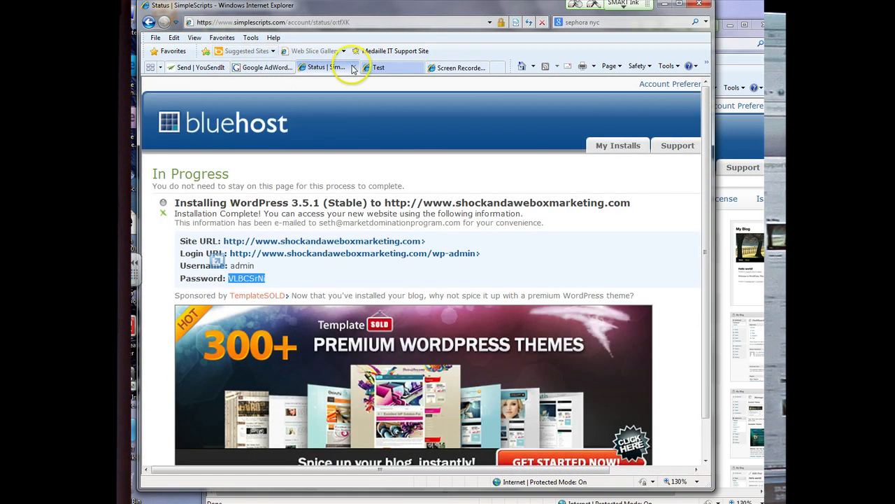
click(361, 67)
click(148, 22)
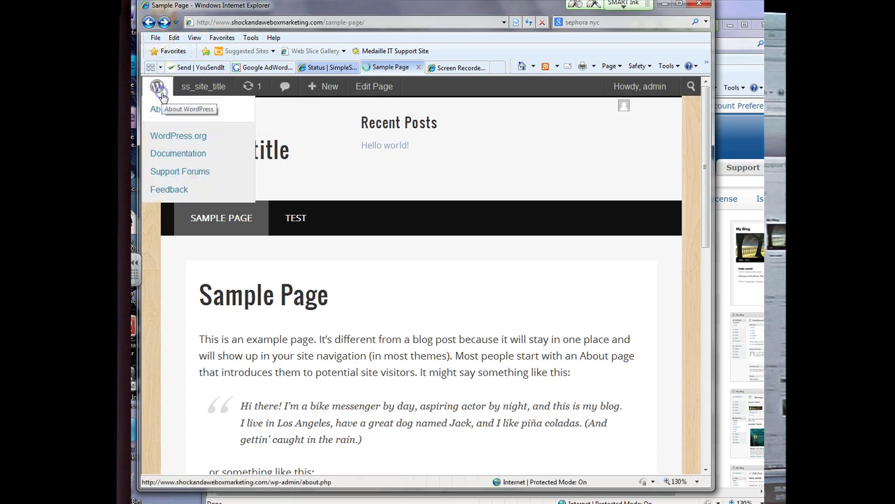
Step: From About WordPress, go to Posts > All Posts and start a new post
click(180, 109)
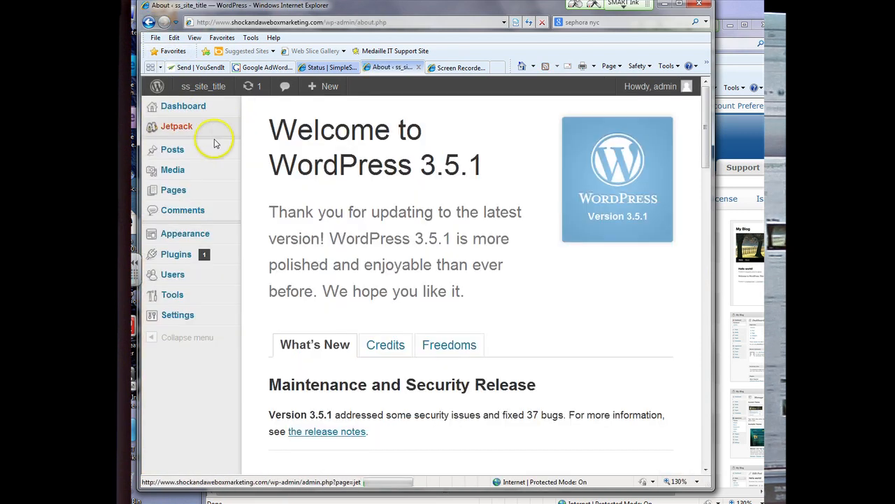
mouse_move(193, 149)
click(257, 150)
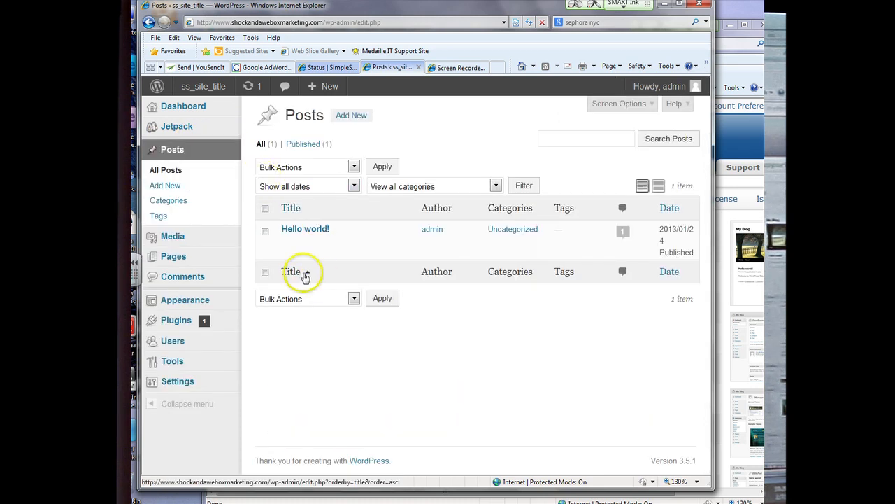
click(358, 117)
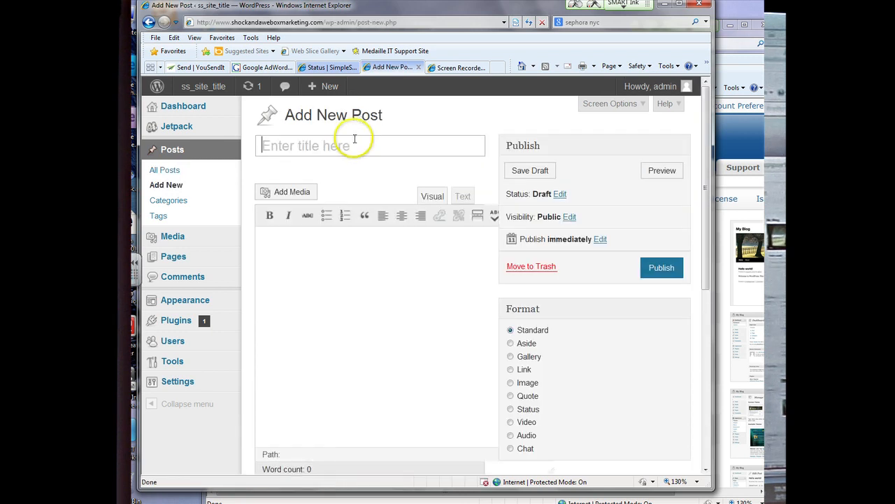
Step: Enter the Class post's body text 'Hopefully you are all paying attention'
click(350, 260)
text(Hlp)
key(BackSpace)
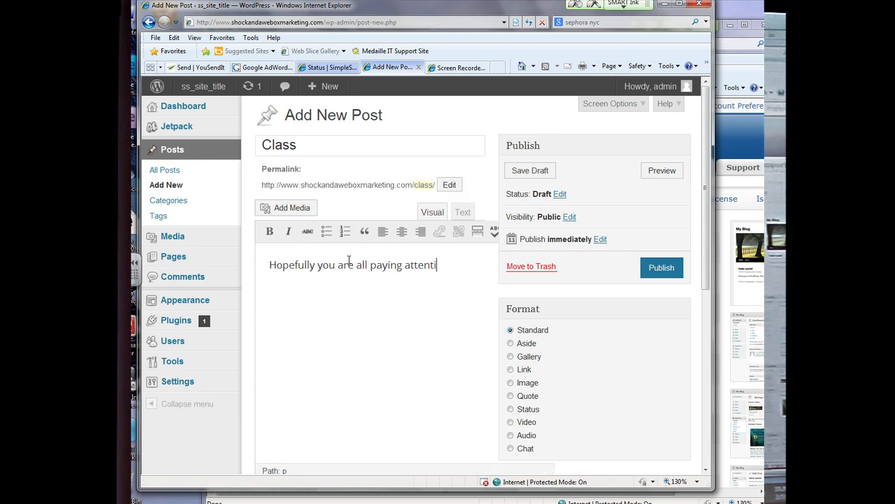
scroll(521, 308, down, 2)
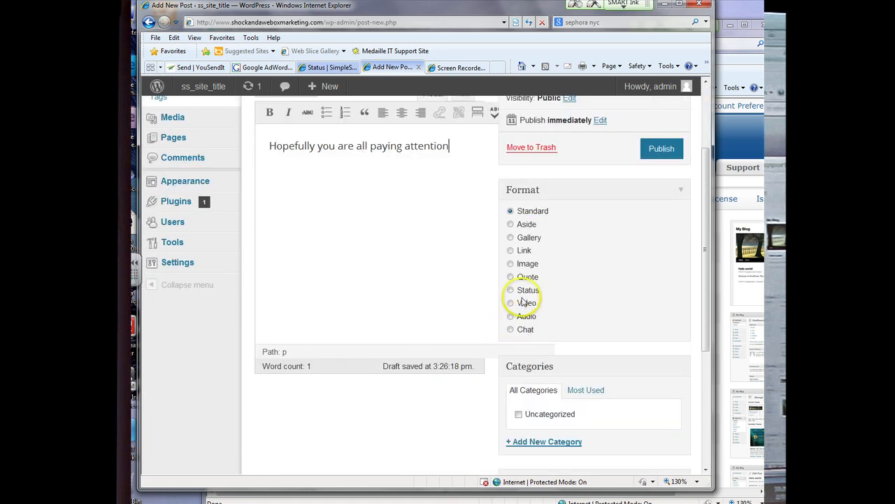
Step: Create a new Medaille category with no parent and assign it to the post
scroll(528, 357, down, 1)
click(542, 382)
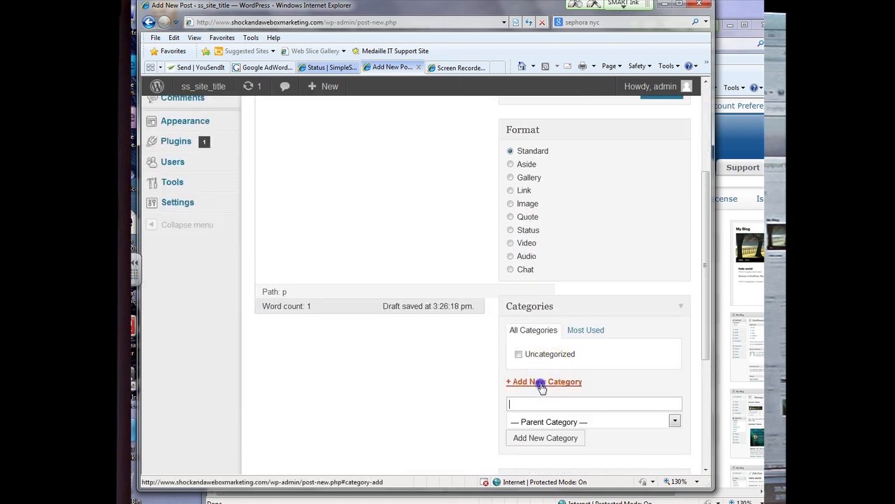
scroll(542, 384, down, 1)
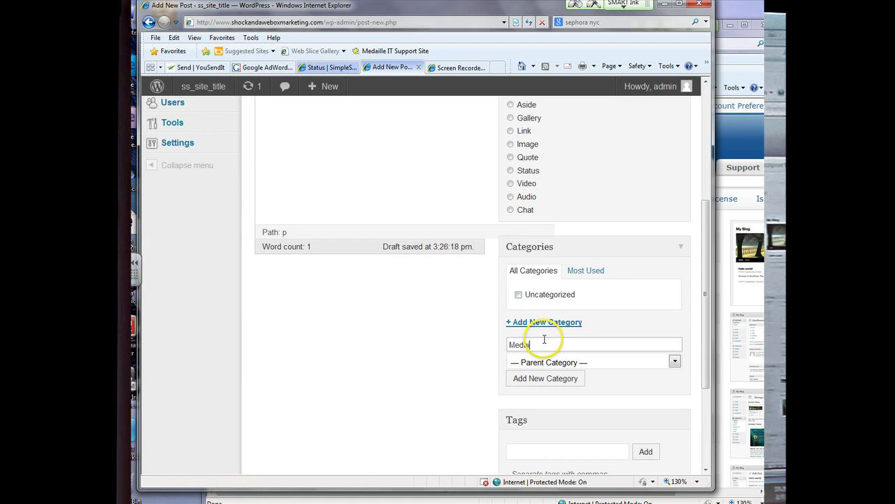
click(552, 378)
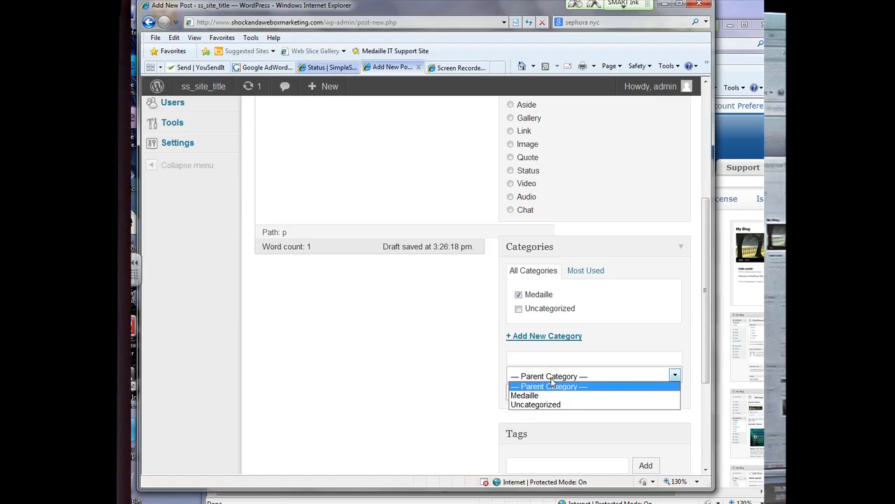
click(552, 380)
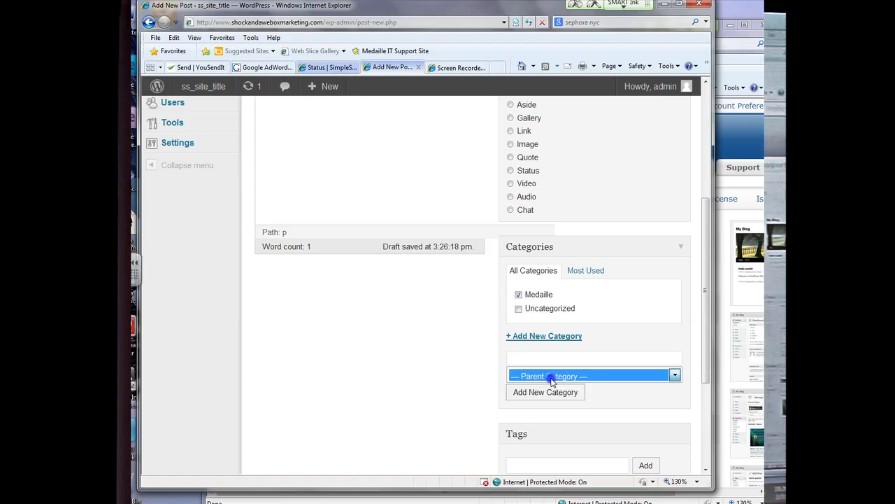
click(442, 395)
Step: Add Medaille as a tag on the Class post
scroll(447, 392, down, 2)
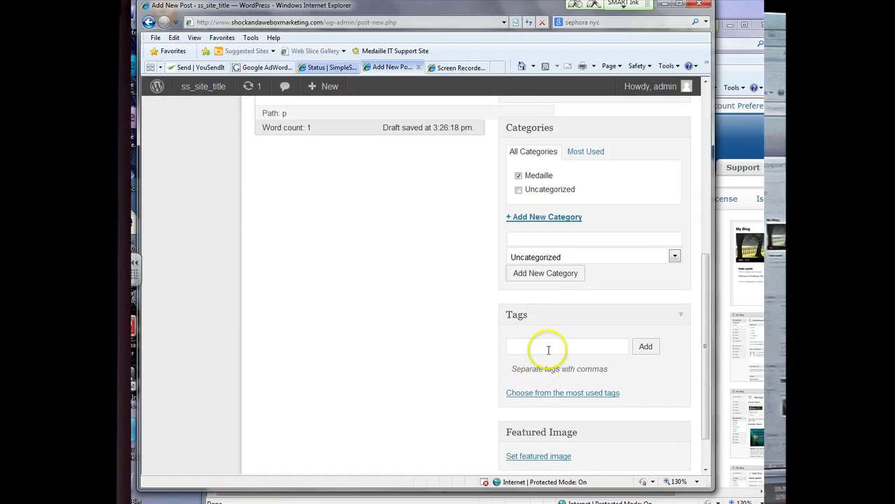
scroll(548, 349, up, 6)
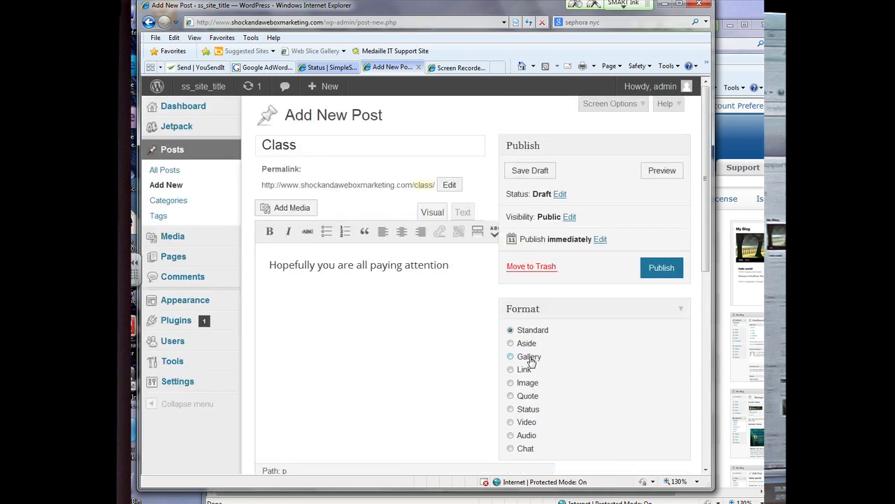
scroll(530, 356, down, 2)
scroll(529, 356, down, 3)
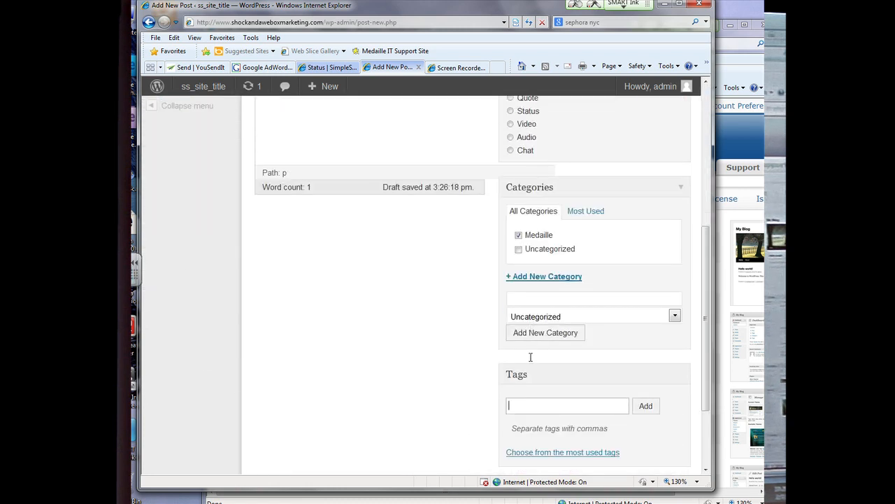
scroll(532, 360, up, 4)
scroll(528, 360, down, 4)
click(645, 406)
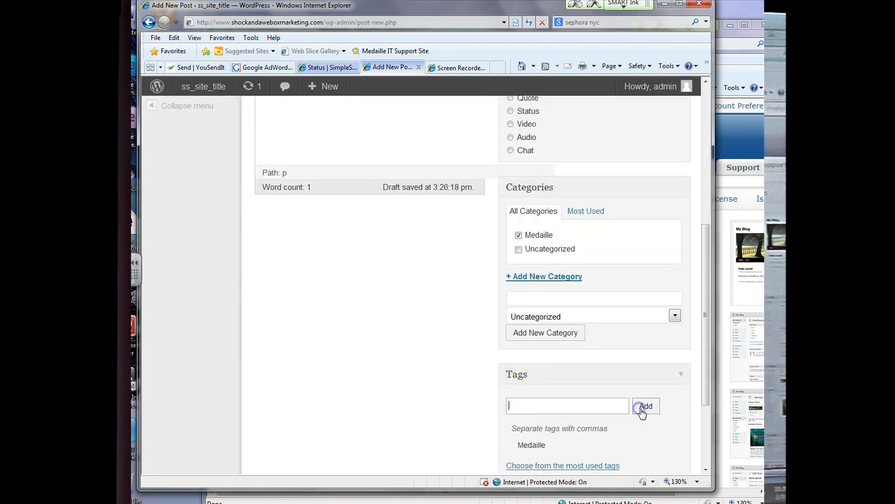
scroll(569, 398, down, 3)
scroll(568, 393, up, 5)
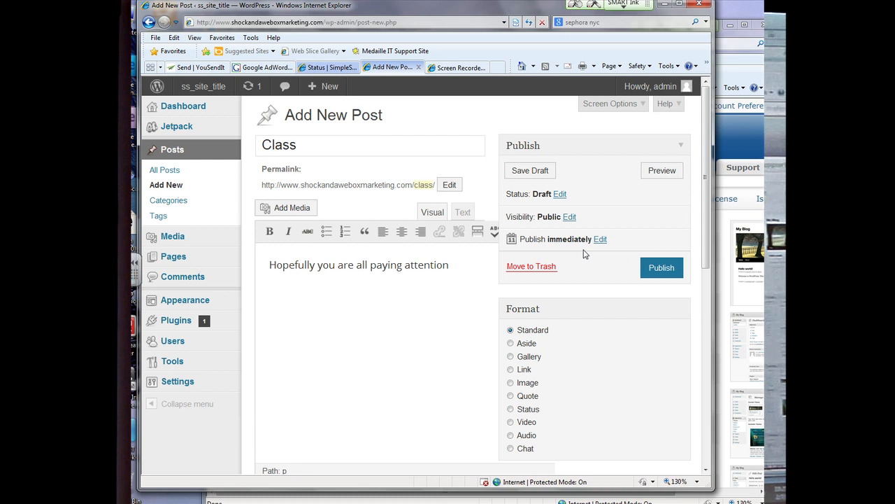
Step: Publish the Class post and view it live on the site
click(657, 267)
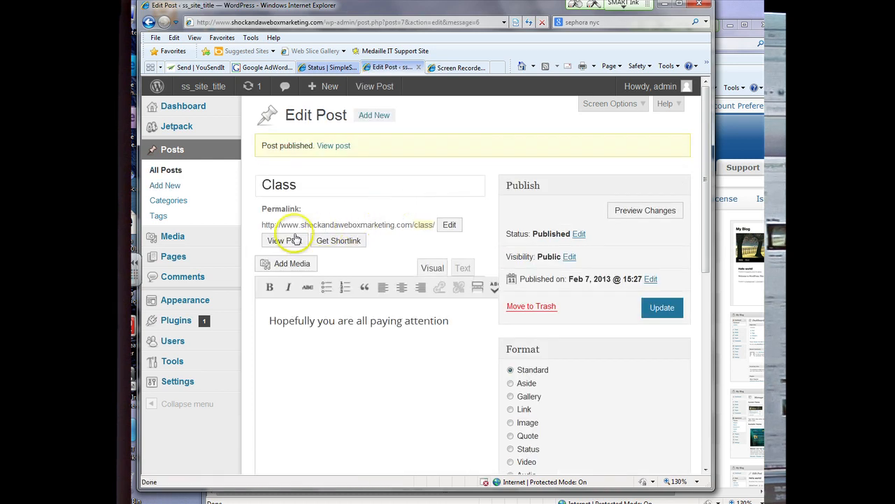
click(293, 240)
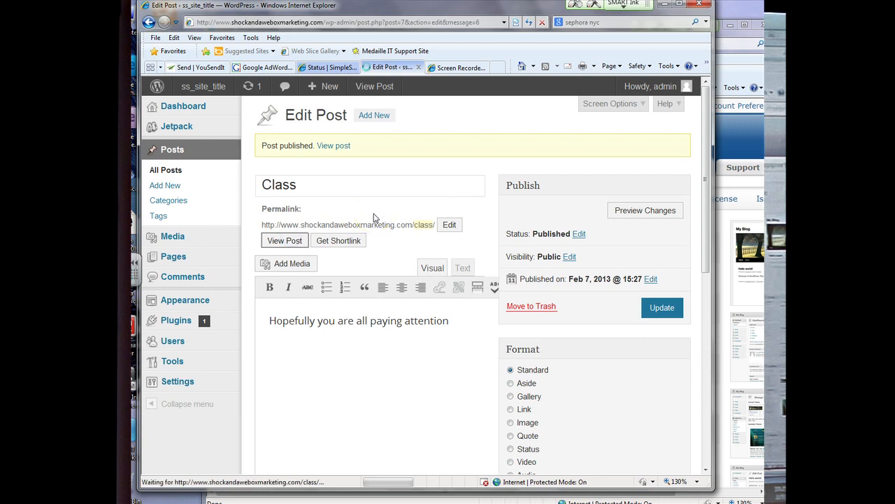
scroll(373, 217, down, 3)
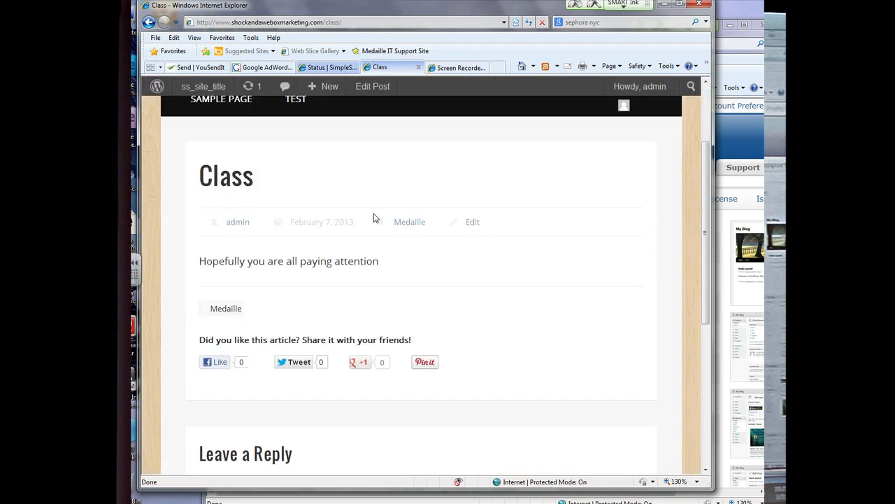
scroll(373, 217, down, 2)
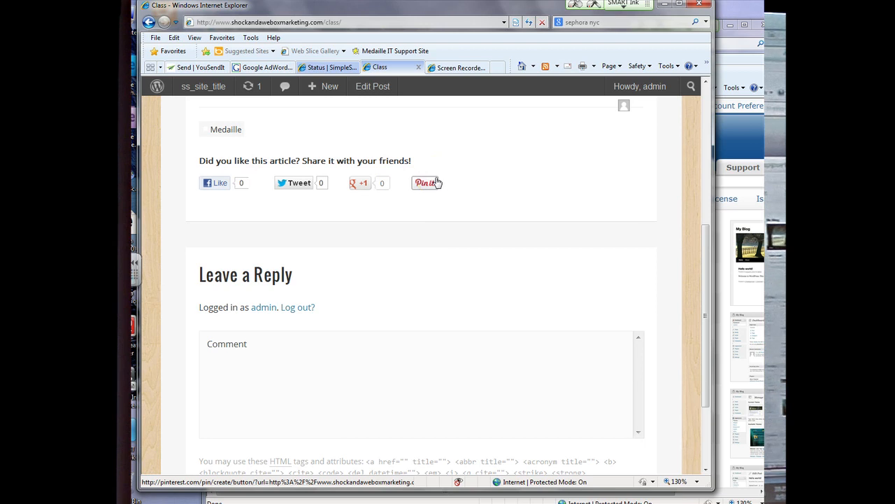
click(420, 185)
scroll(401, 201, up, 4)
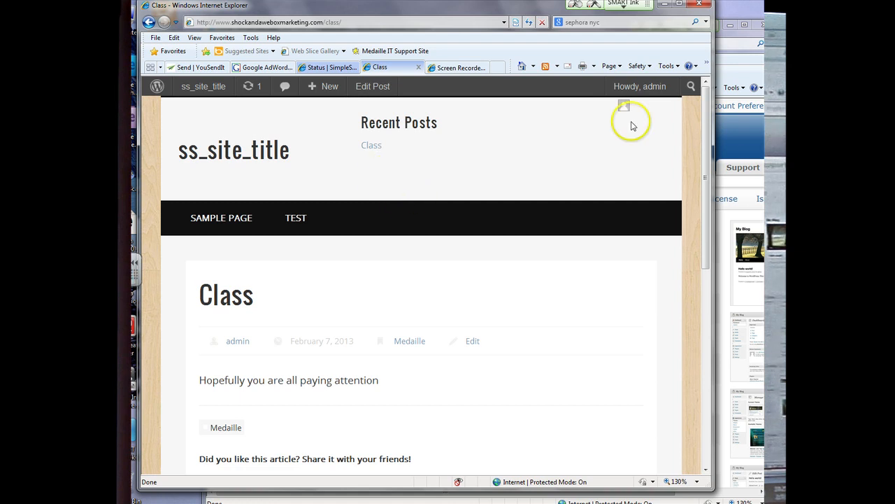
Step: Check the Test page and Sample Page live, then return to the Class post
click(293, 228)
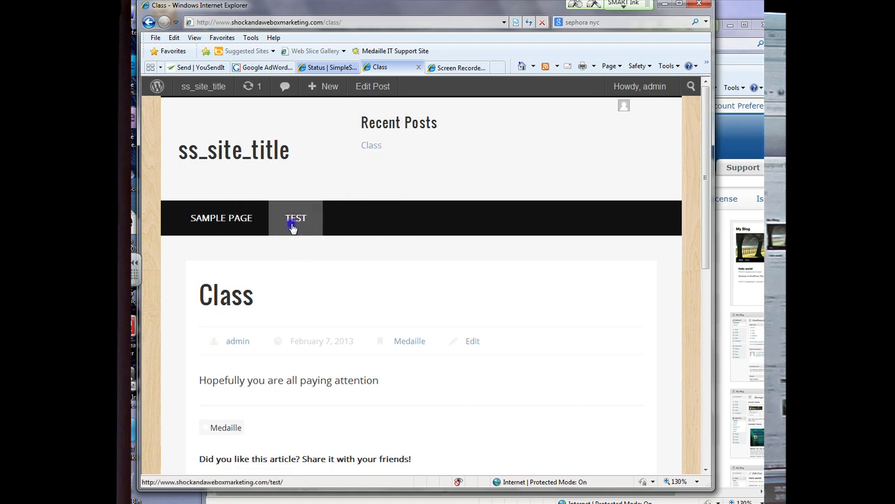
scroll(304, 226, down, 4)
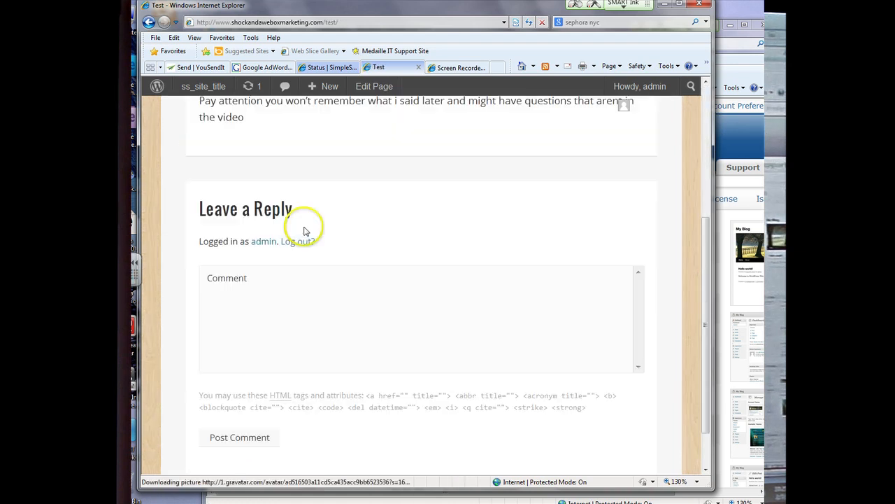
scroll(306, 227, up, 4)
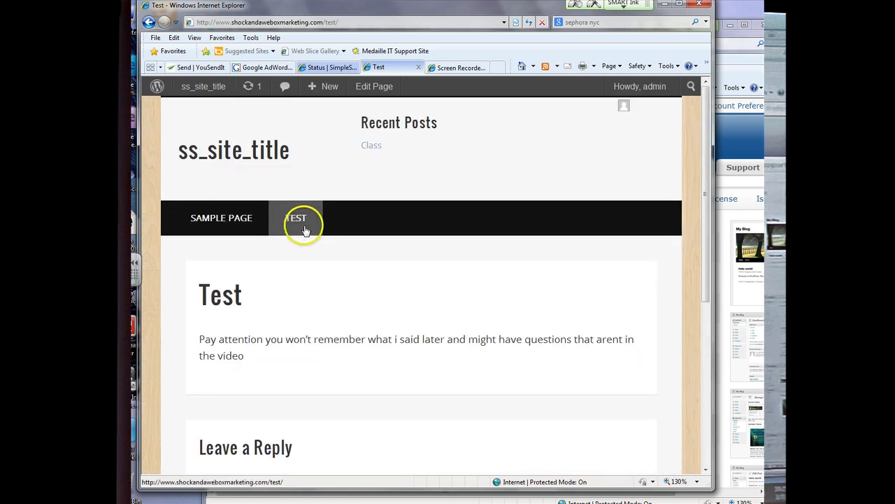
click(242, 221)
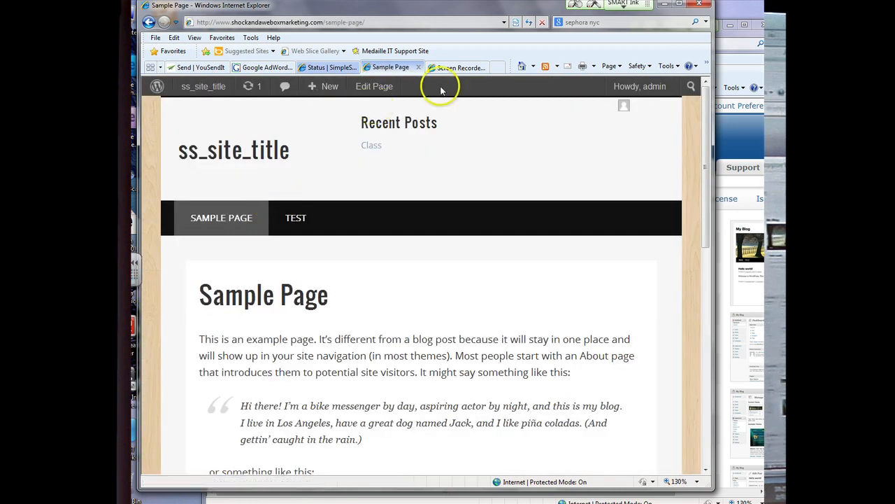
click(323, 68)
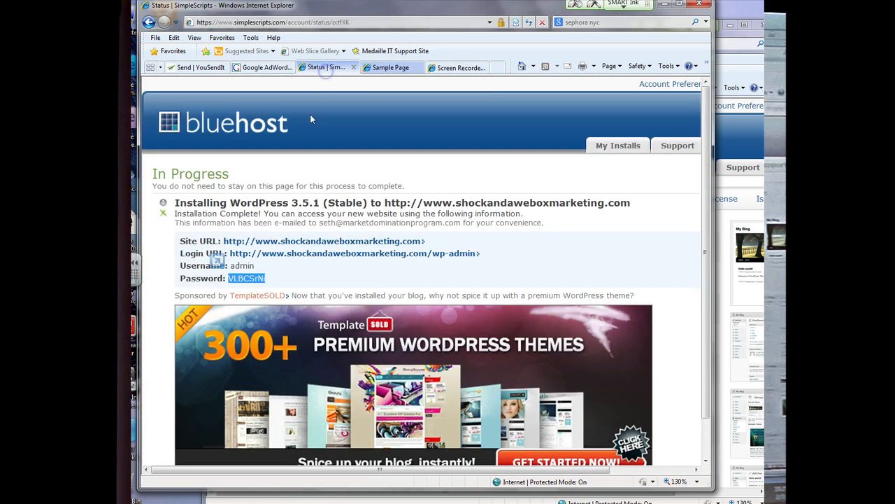
click(392, 68)
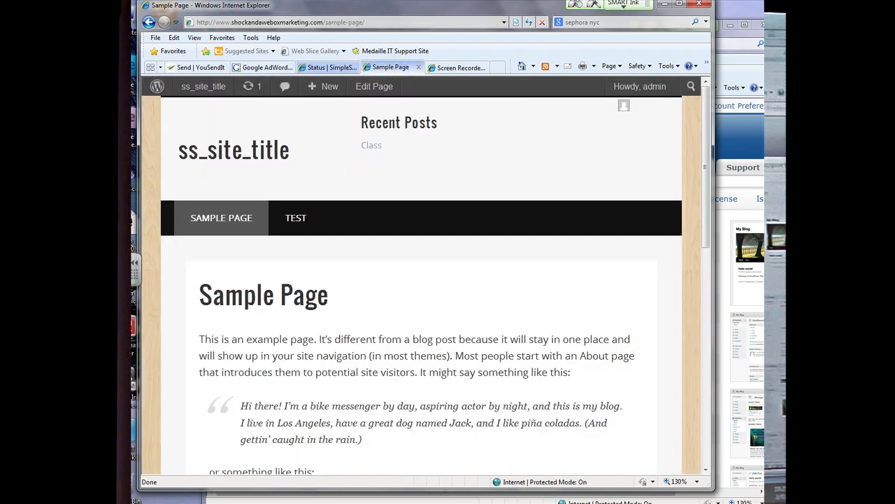
click(148, 22)
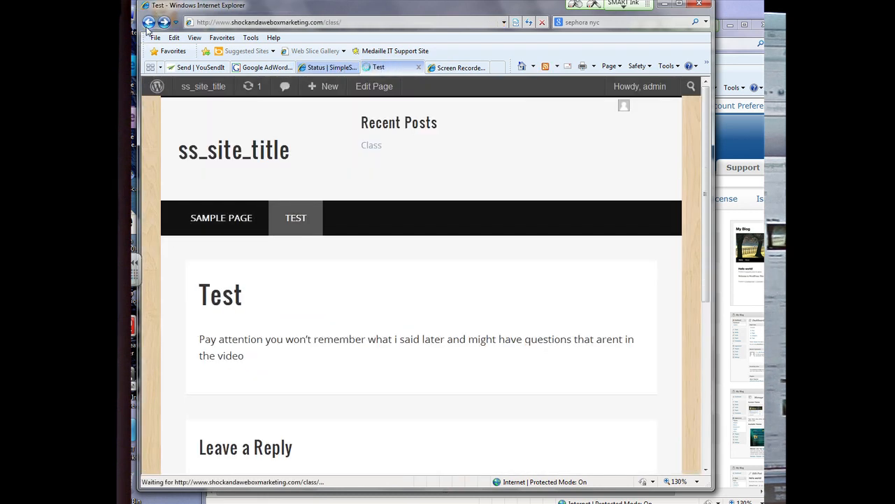
click(155, 100)
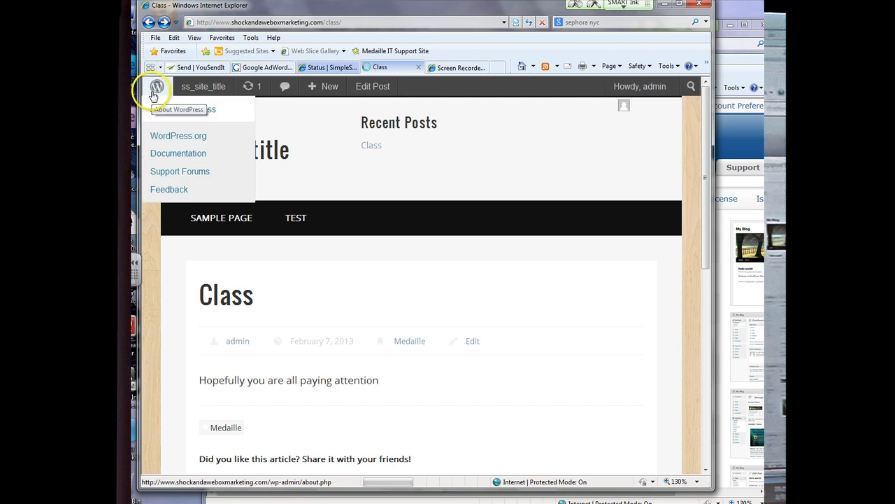
Step: Go through Settings > Reading to General and select the ss_site_title site title text
mouse_move(196, 314)
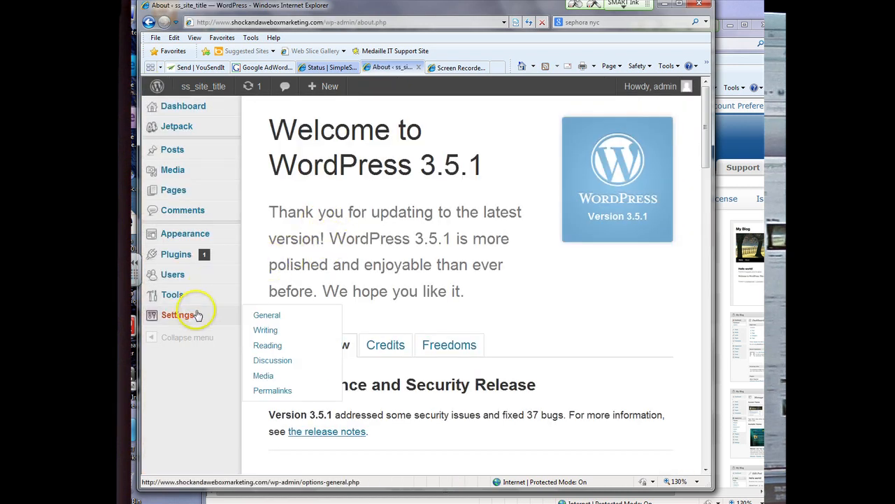
click(267, 346)
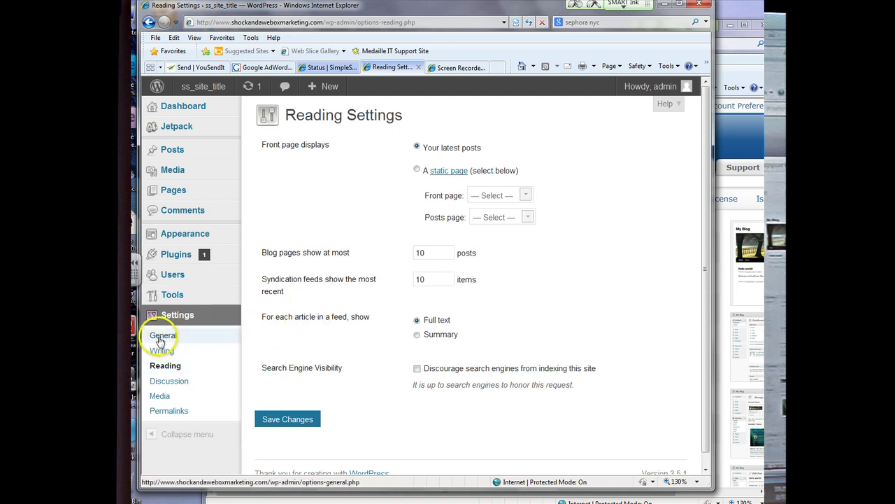
click(209, 335)
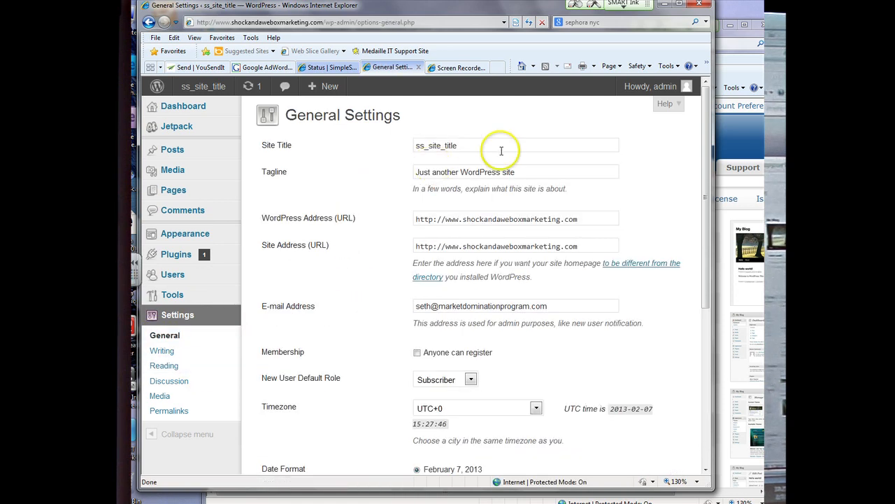
drag(500, 150, 407, 147)
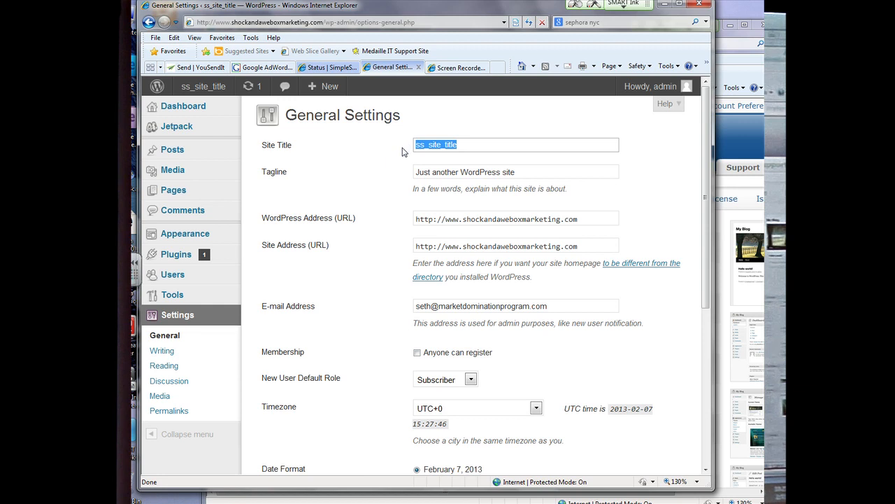